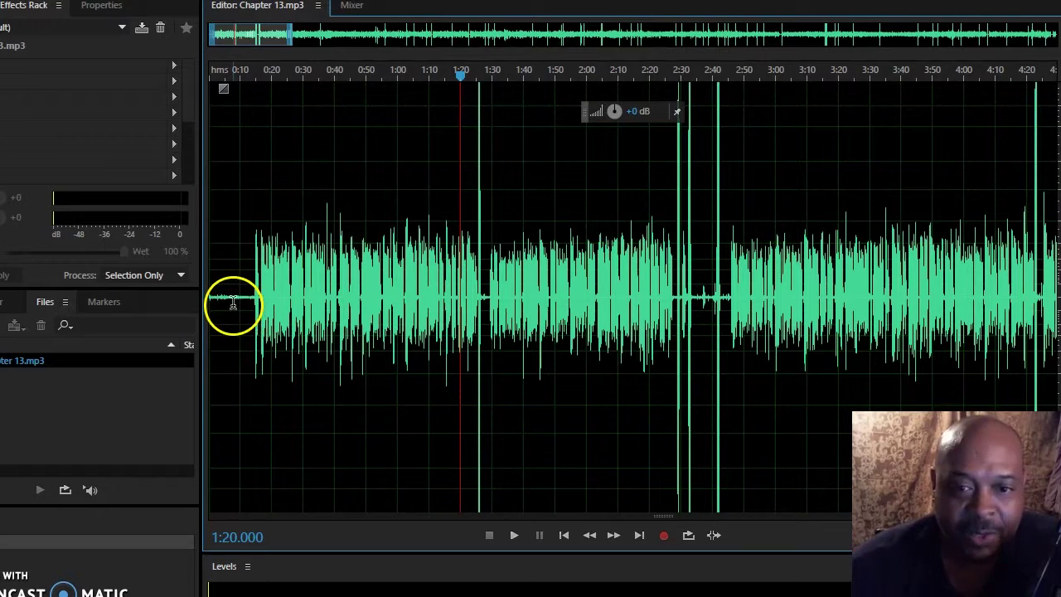
Step: Examine the waveform of Chapter 13.mp3 from the quiet lead-in through the first few minutes of narration
{"action": "scroll", "coordinate": [234, 302], "scroll_direction": "up", "scroll_amount": 1}
{"action": "scroll", "coordinate": [233, 303], "scroll_direction": "up", "scroll_amount": 3}
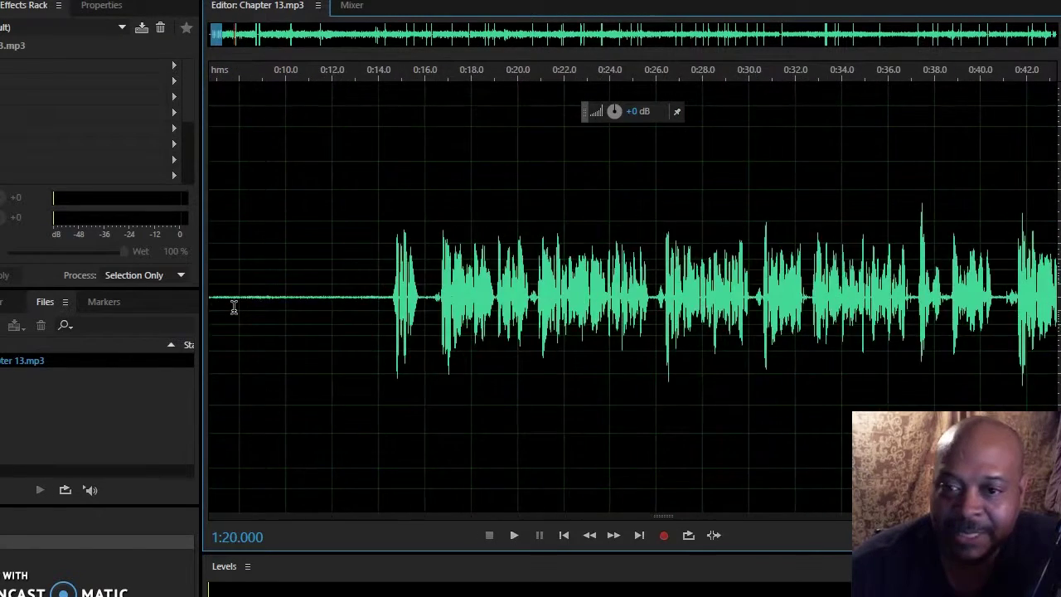
{"action": "scroll", "coordinate": [234, 307], "scroll_direction": "down", "scroll_amount": 2}
{"action": "scroll", "coordinate": [234, 310], "scroll_direction": "down", "scroll_amount": 2}
{"action": "scroll", "coordinate": [233, 310], "scroll_direction": "up", "scroll_amount": 2}
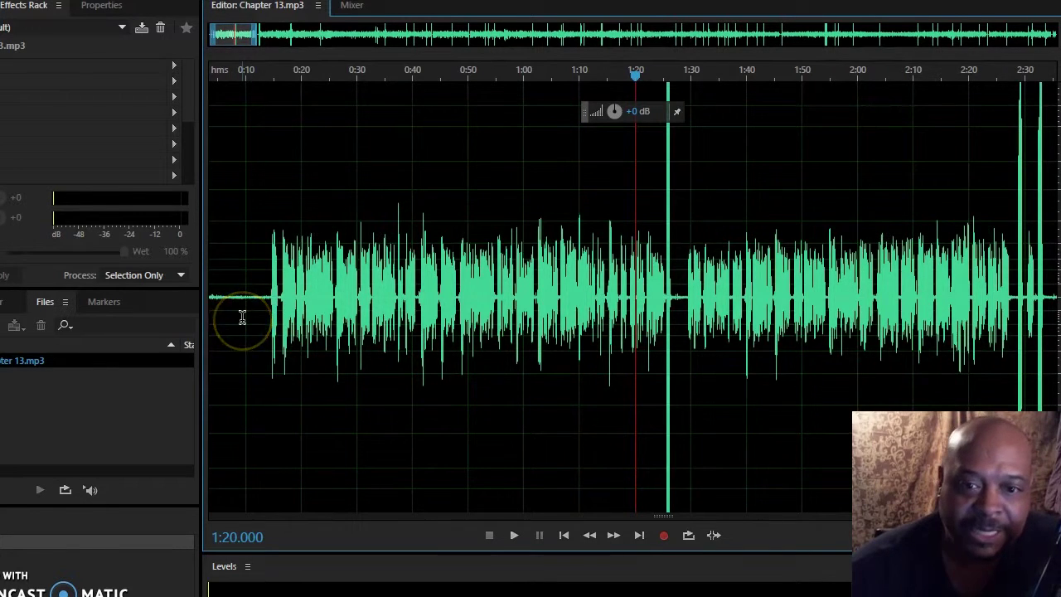
{"action": "scroll", "coordinate": [242, 317], "scroll_direction": "up", "scroll_amount": 1}
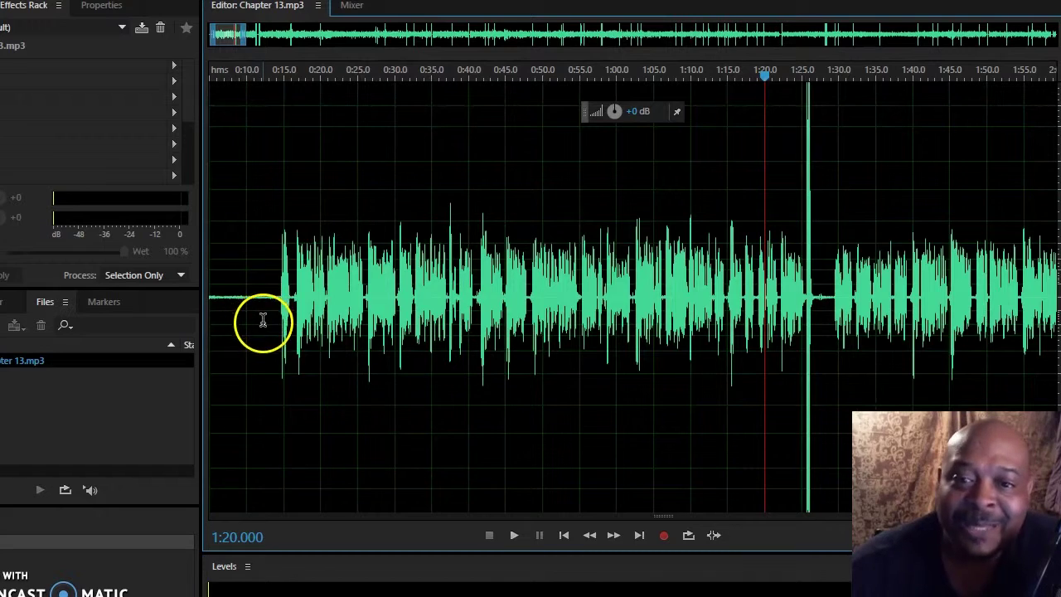
{"action": "scroll", "coordinate": [263, 320], "scroll_direction": "up", "scroll_amount": 1}
{"action": "scroll", "coordinate": [262, 320], "scroll_direction": "down", "scroll_amount": 2}
{"action": "scroll", "coordinate": [261, 311], "scroll_direction": "down", "scroll_amount": 2}
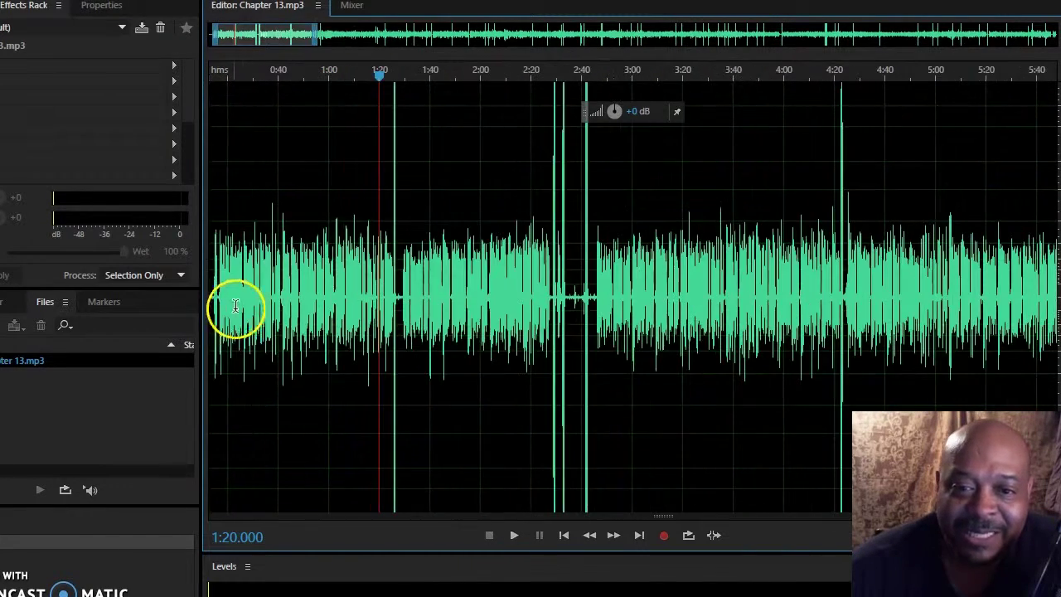
{"action": "scroll", "coordinate": [259, 306], "scroll_direction": "up", "scroll_amount": 4}
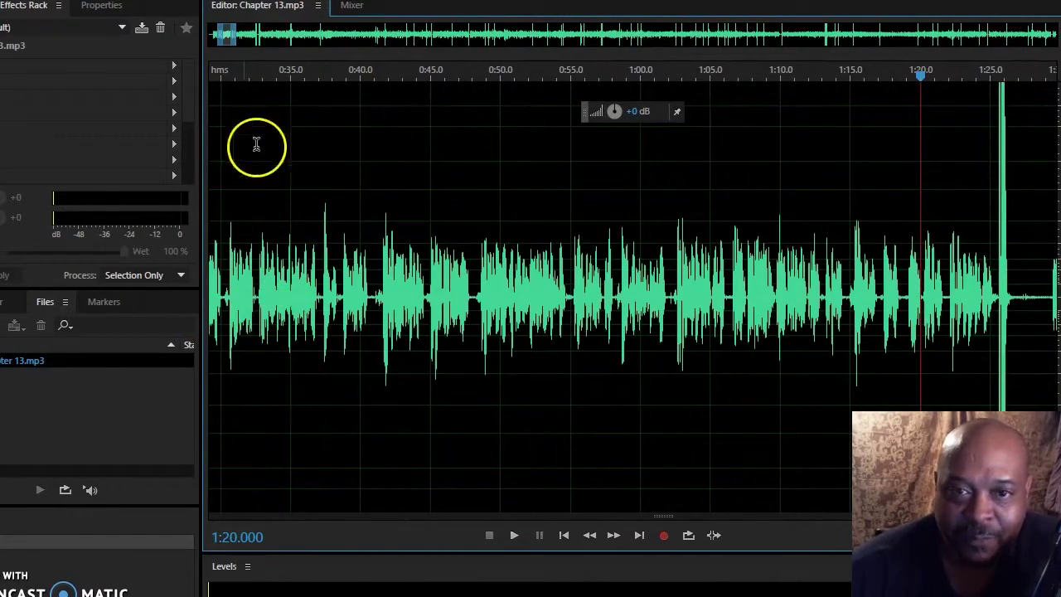
Step: Select the silent room tone before the first spoken words, from about 0:05 to about 0:14
{"action": "left_click_drag", "start_coordinate": [224, 37], "coordinate": [196, 40]}
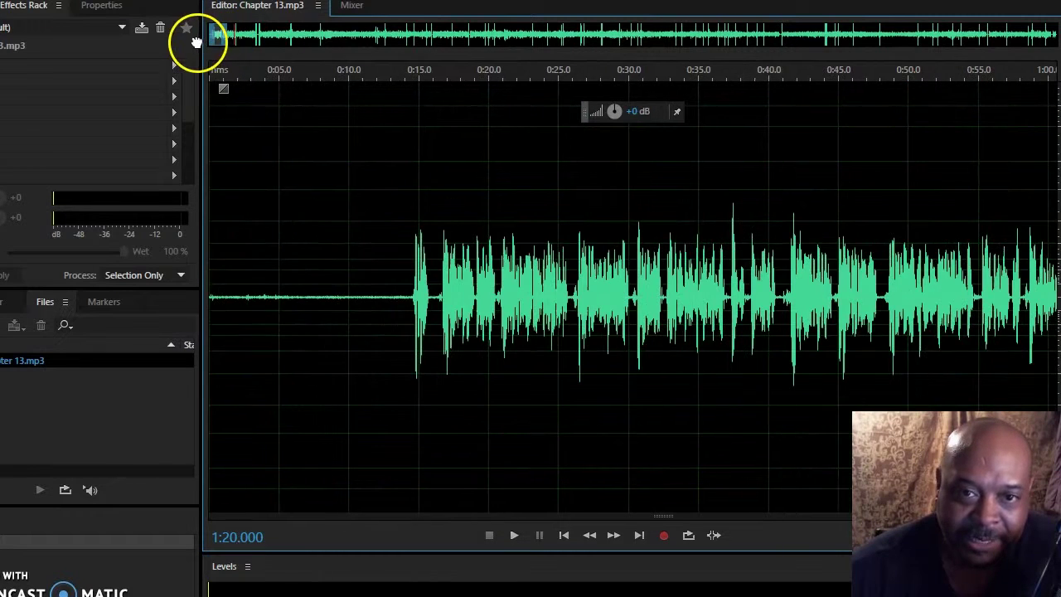
{"action": "scroll", "coordinate": [301, 277], "scroll_direction": "up", "scroll_amount": 3}
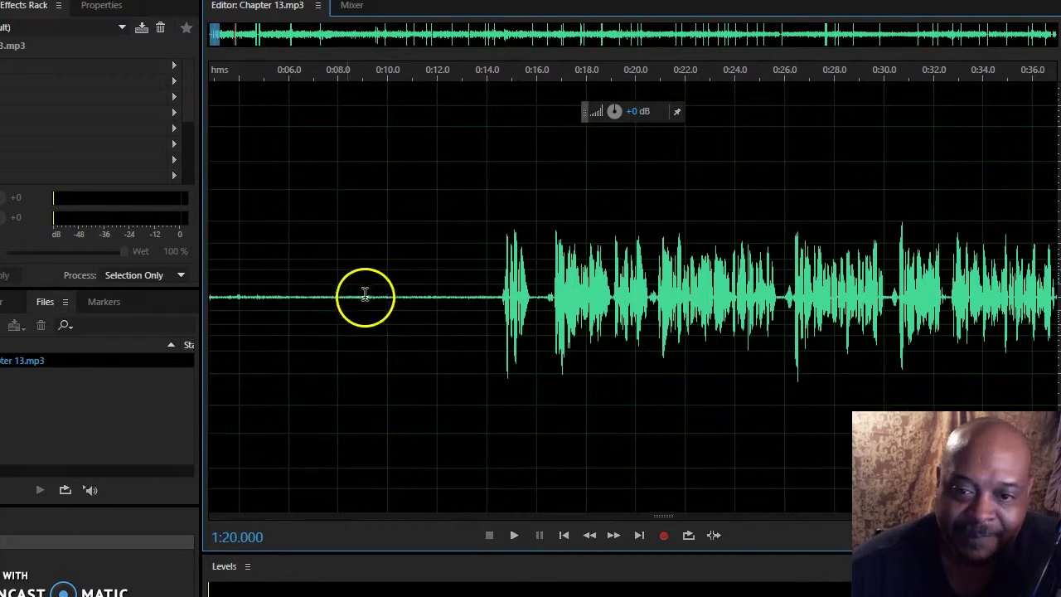
{"action": "left_click_drag", "start_coordinate": [457, 296], "coordinate": [207, 296]}
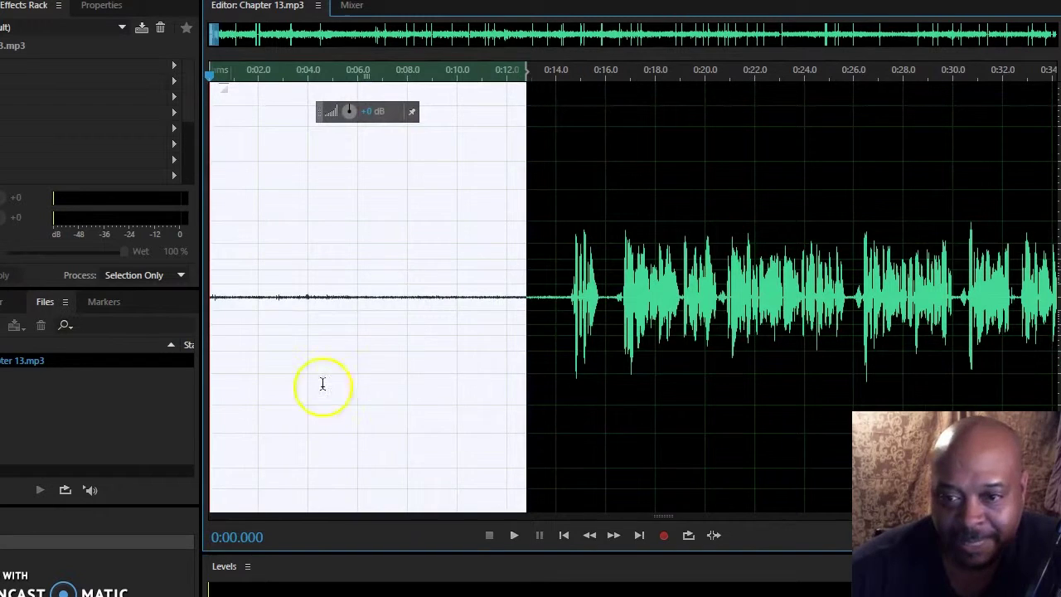
{"action": "left_click", "coordinate": [493, 390]}
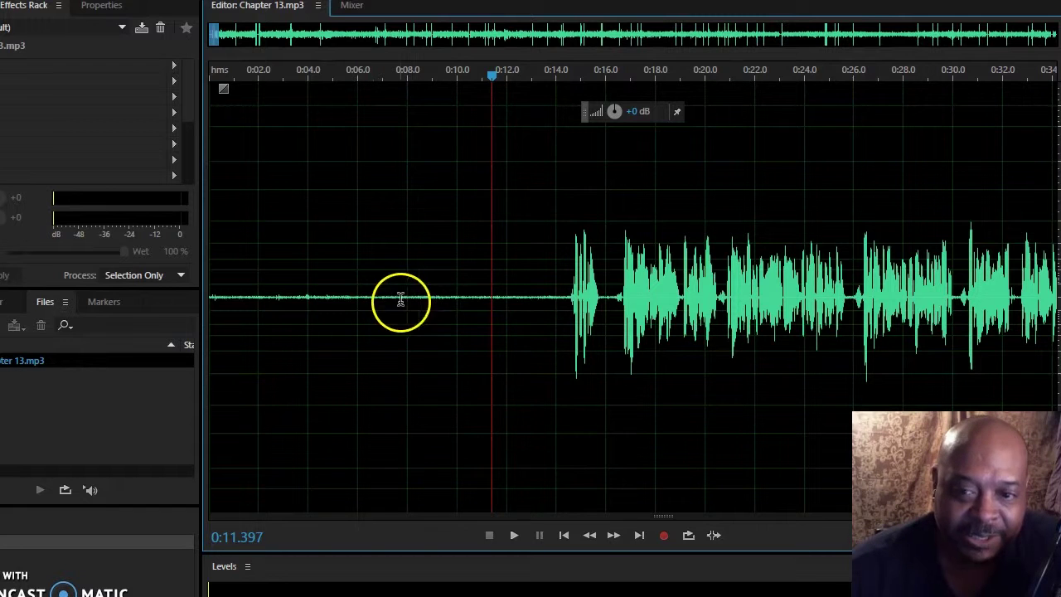
{"action": "left_click_drag", "start_coordinate": [555, 296], "coordinate": [337, 303]}
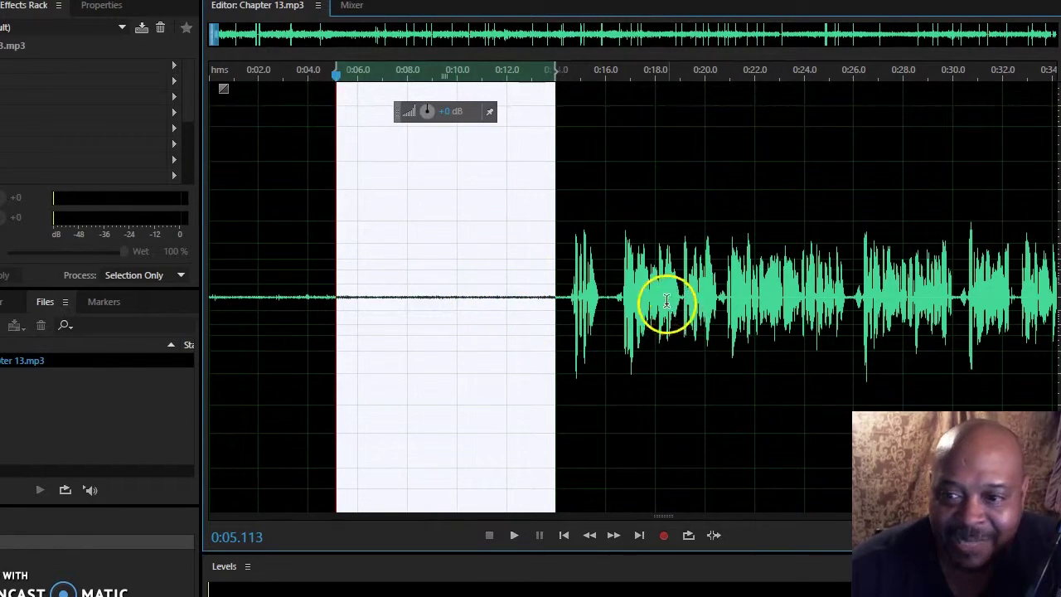
Step: Select the short silent gap between two spoken phrases, from about 2:07.4 to about 2:07.6
{"action": "scroll", "coordinate": [666, 304], "scroll_direction": "up", "scroll_amount": 3}
{"action": "left_click_drag", "start_coordinate": [213, 42], "coordinate": [247, 51]}
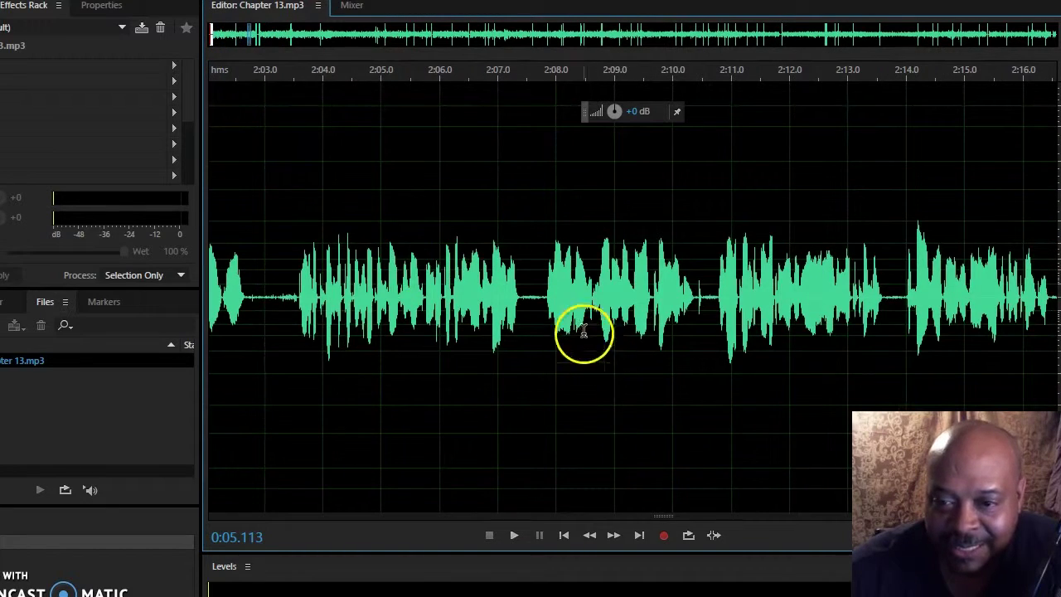
{"action": "scroll", "coordinate": [526, 308], "scroll_direction": "up", "scroll_amount": 5}
{"action": "scroll", "coordinate": [468, 298], "scroll_direction": "up", "scroll_amount": 2}
{"action": "left_click_drag", "start_coordinate": [450, 296], "coordinate": [564, 302]}
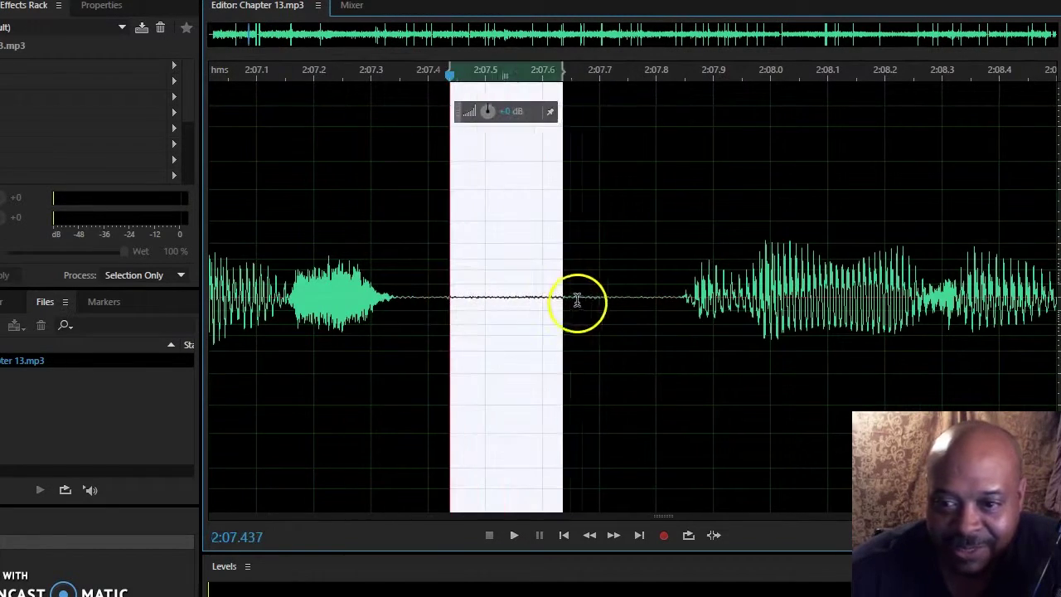
Step: Select the quiet lead-in from 0:05 to about 0:14 and capture it as the noise print
{"action": "scroll", "coordinate": [587, 306], "scroll_direction": "down", "scroll_amount": 4}
{"action": "scroll", "coordinate": [587, 314], "scroll_direction": "down", "scroll_amount": 6}
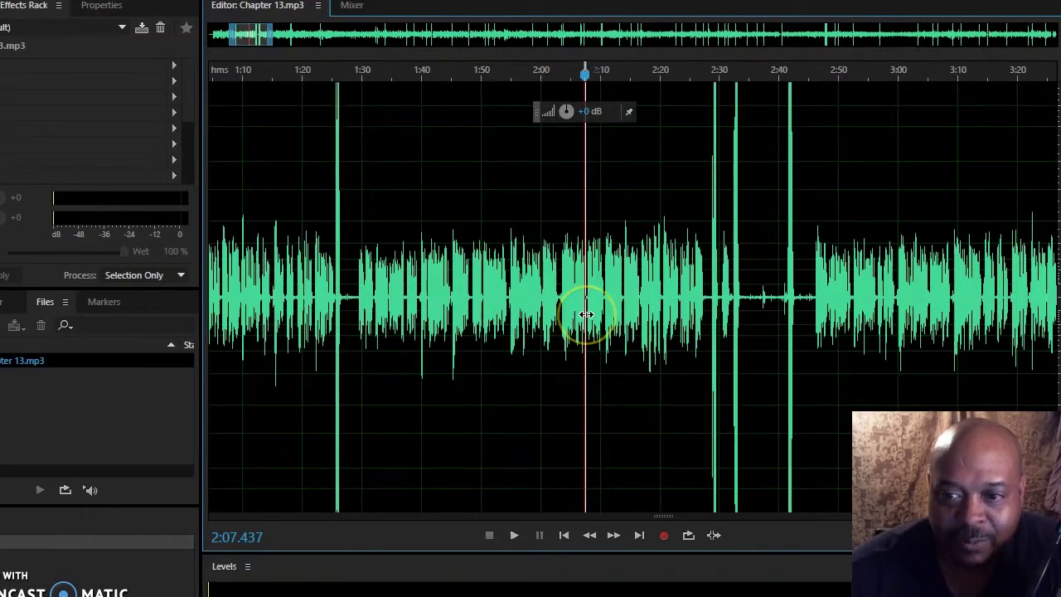
{"action": "scroll", "coordinate": [587, 314], "scroll_direction": "down", "scroll_amount": 3}
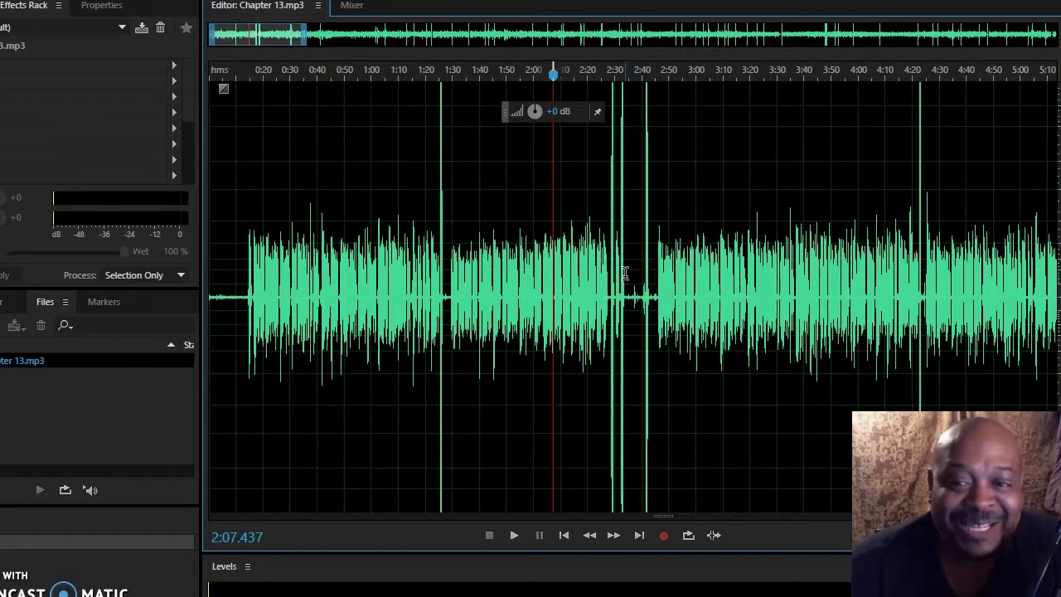
{"action": "scroll", "coordinate": [452, 285], "scroll_direction": "up", "scroll_amount": 1}
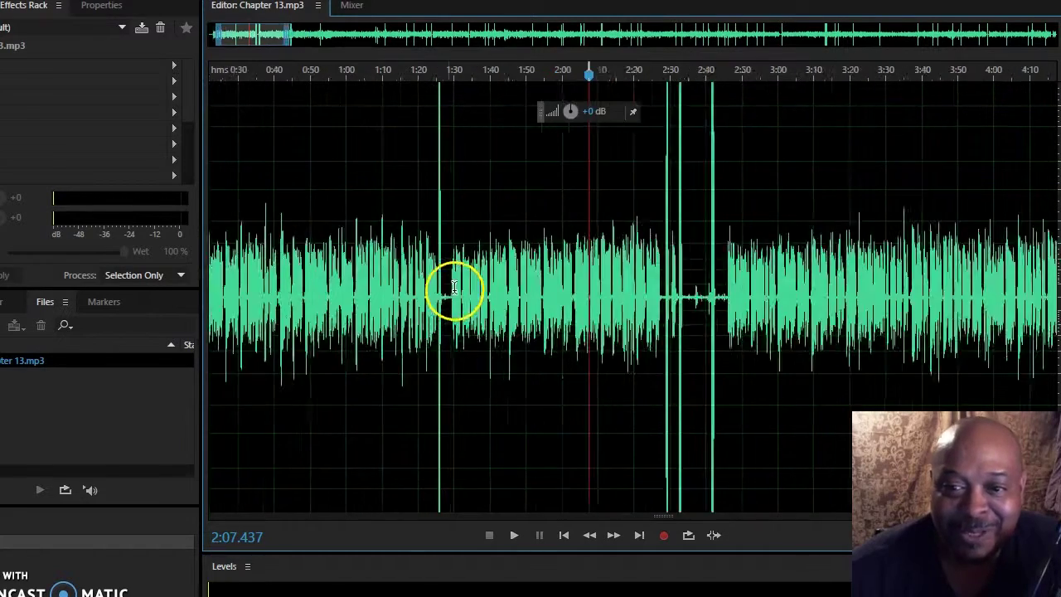
{"action": "scroll", "coordinate": [451, 290], "scroll_direction": "up", "scroll_amount": 1}
{"action": "scroll", "coordinate": [450, 300], "scroll_direction": "down", "scroll_amount": 2}
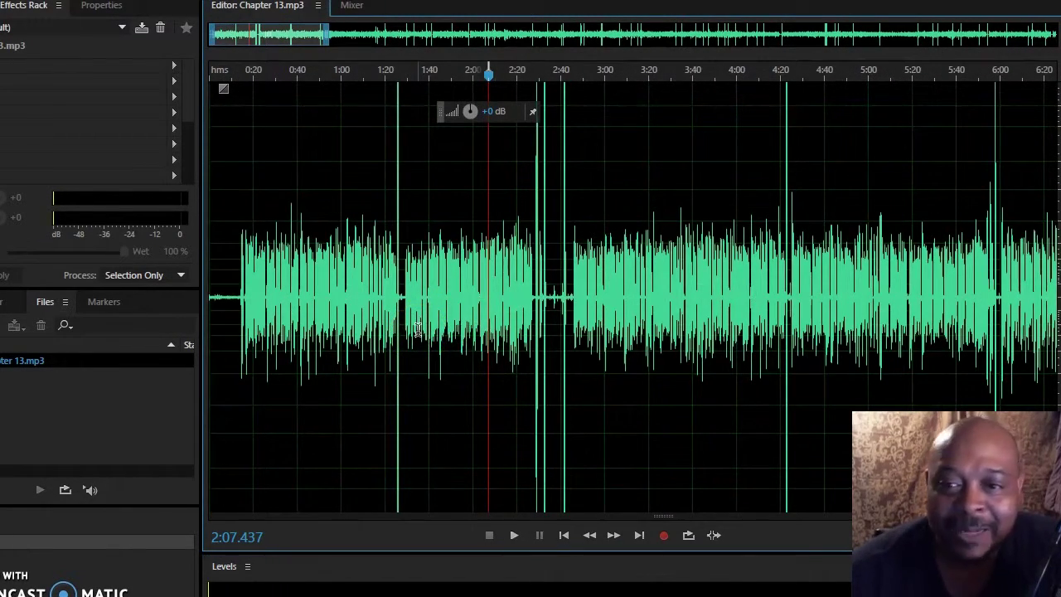
{"action": "scroll", "coordinate": [218, 292], "scroll_direction": "up", "scroll_amount": 2}
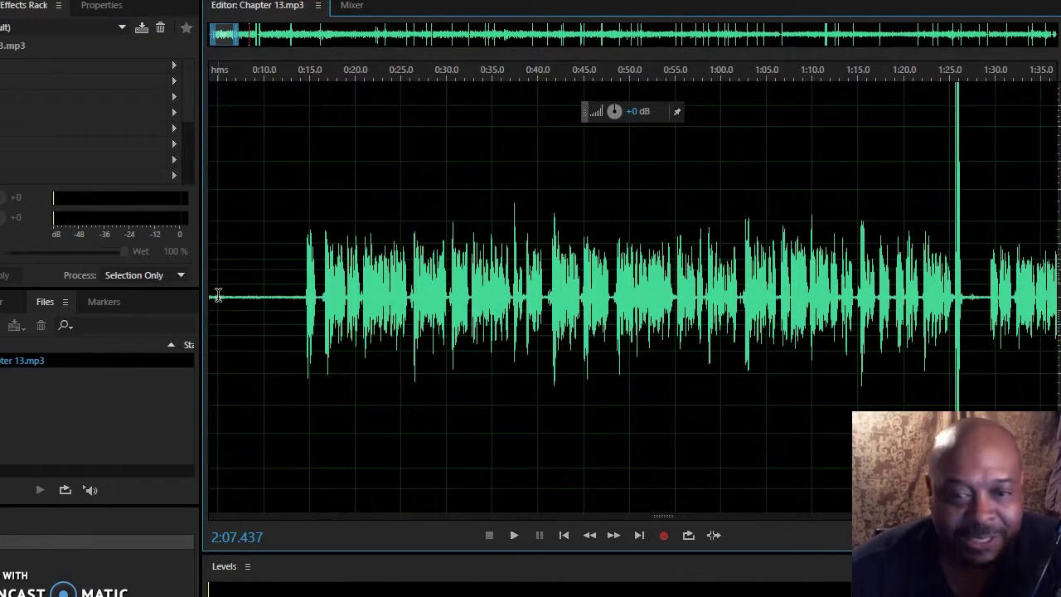
{"action": "left_click_drag", "start_coordinate": [218, 296], "coordinate": [299, 298]}
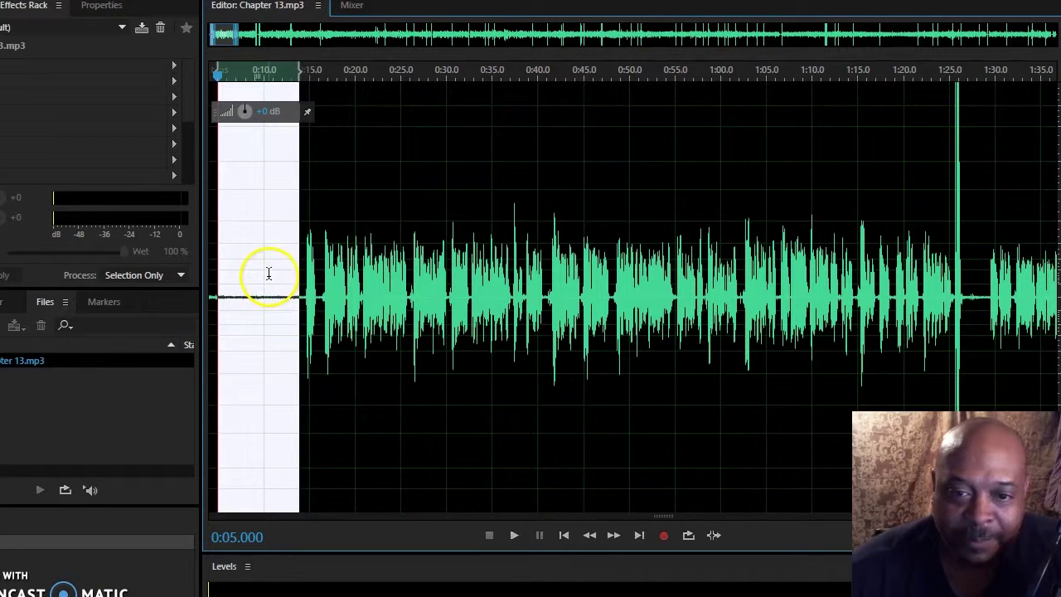
{"action": "right_click", "coordinate": [268, 274]}
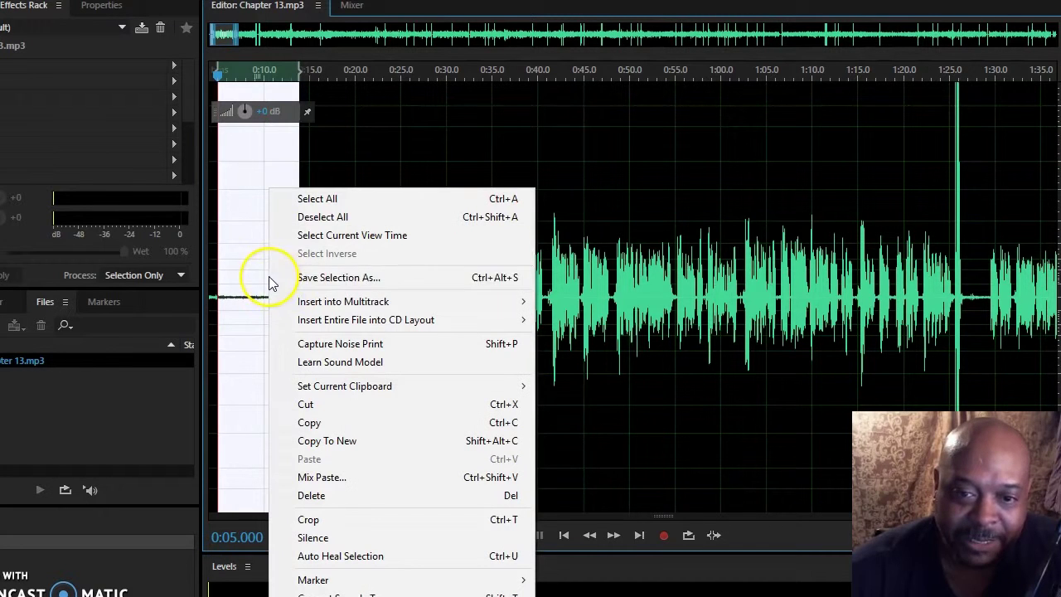
{"action": "left_click", "coordinate": [368, 344]}
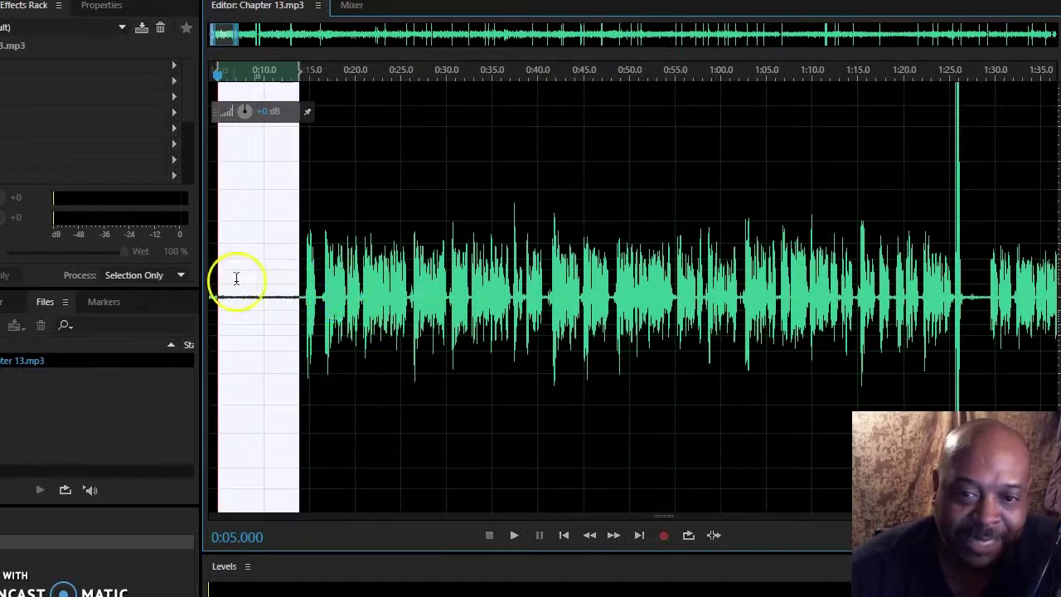
Step: Examine the full-length waveform and return to the selected room tone at the beginning of the recording
{"action": "scroll", "coordinate": [326, 315], "scroll_direction": "down", "scroll_amount": 10}
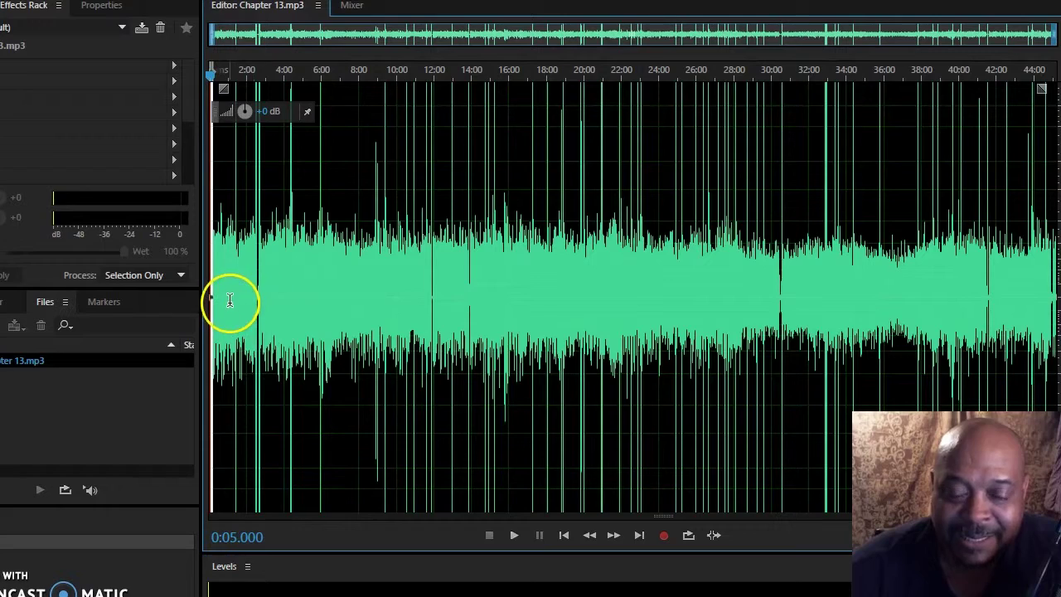
{"action": "scroll", "coordinate": [222, 290], "scroll_direction": "up", "scroll_amount": 5}
{"action": "scroll", "coordinate": [224, 290], "scroll_direction": "down", "scroll_amount": 4}
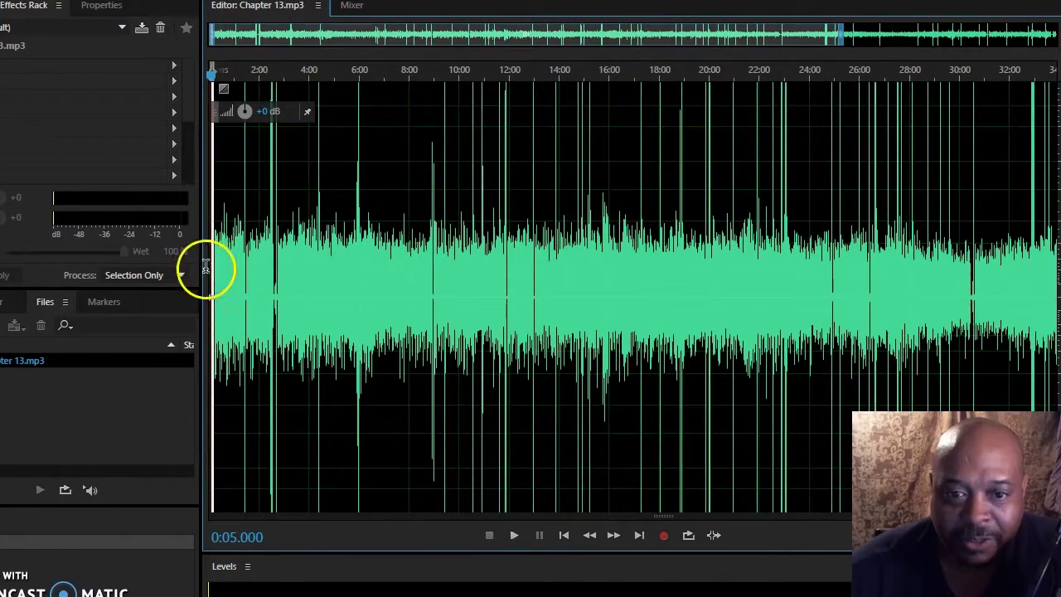
{"action": "scroll", "coordinate": [213, 276], "scroll_direction": "up", "scroll_amount": 5}
{"action": "scroll", "coordinate": [241, 290], "scroll_direction": "up", "scroll_amount": 2}
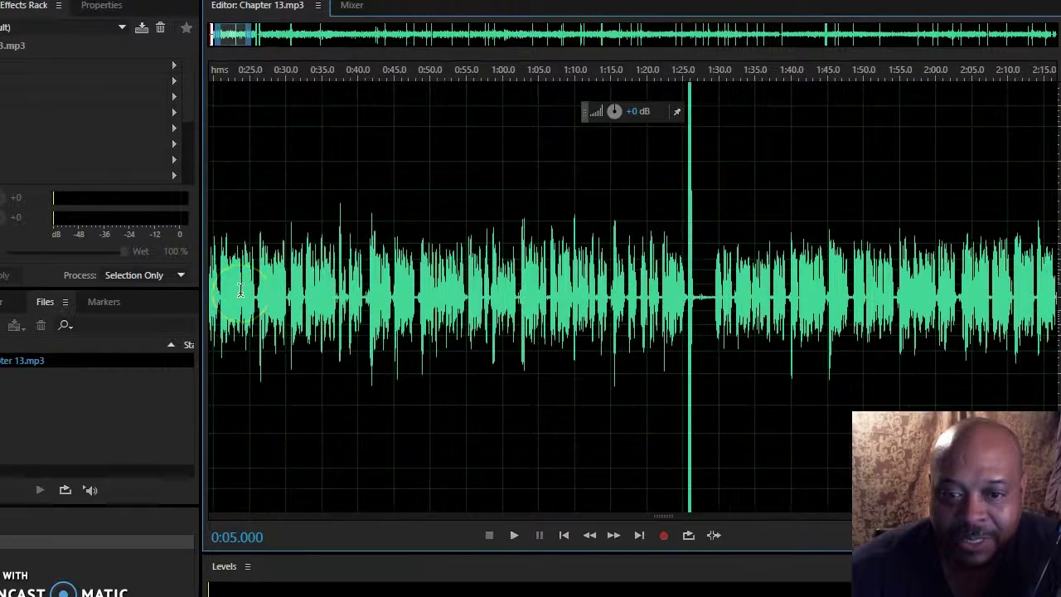
{"action": "scroll", "coordinate": [240, 290], "scroll_direction": "up", "scroll_amount": 3}
{"action": "left_click_drag", "start_coordinate": [218, 35], "coordinate": [203, 37]}
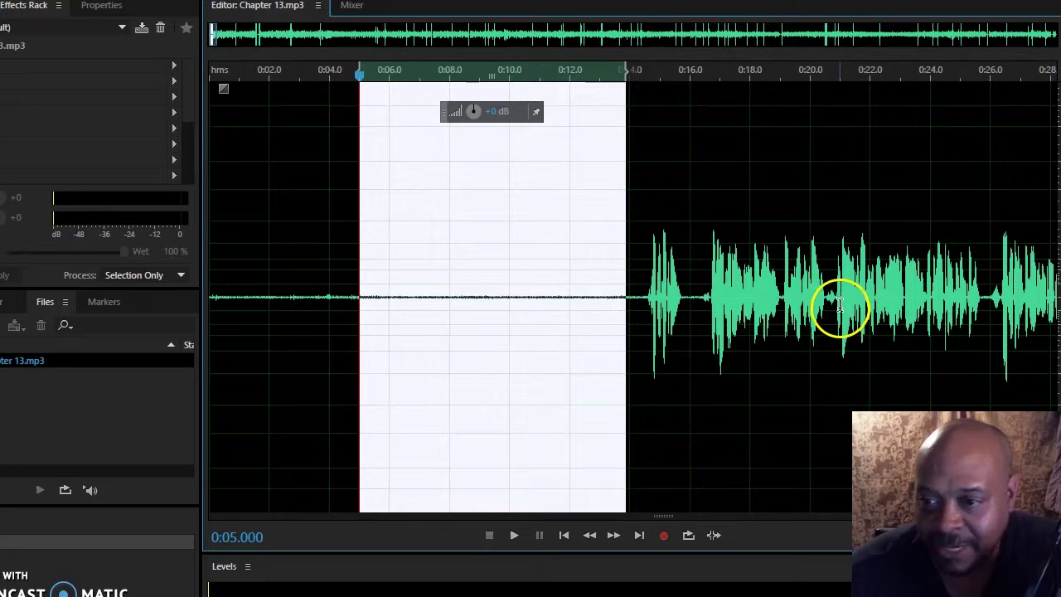
Step: Play back the first spoken phrase starting at 0:14.5, stopping before the second phrase
{"action": "left_click_drag", "start_coordinate": [834, 305], "coordinate": [527, 305]}
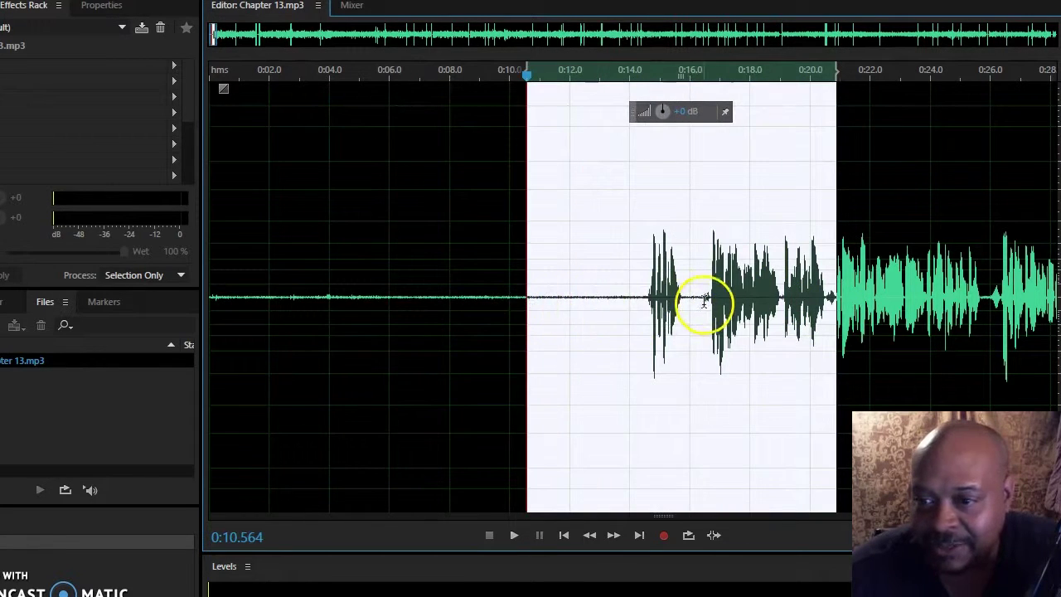
{"action": "scroll", "coordinate": [704, 300], "scroll_direction": "up", "scroll_amount": 3}
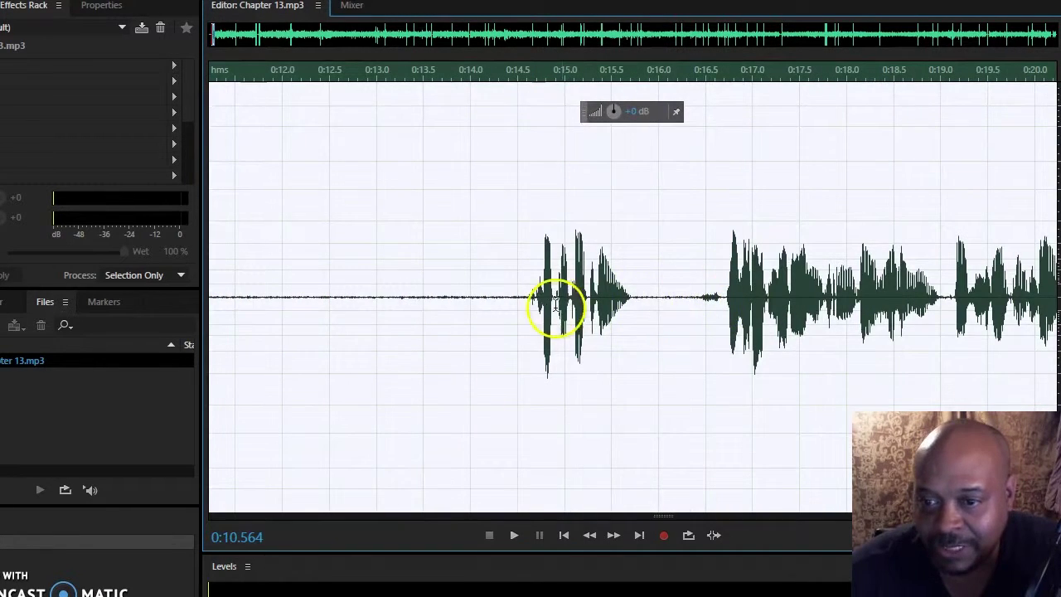
{"action": "left_click", "coordinate": [517, 304]}
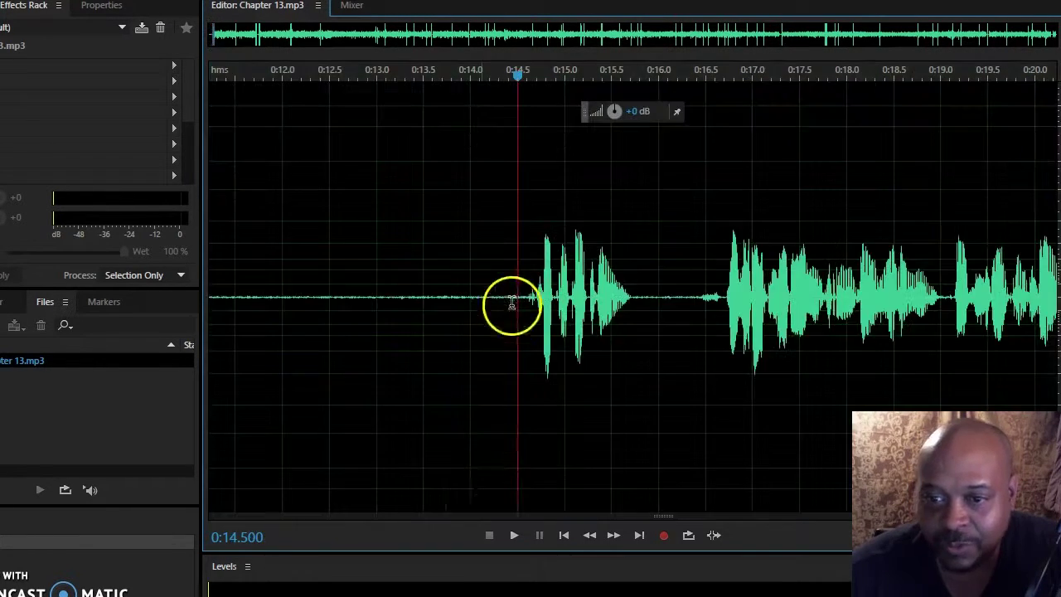
{"action": "left_click", "coordinate": [514, 537]}
{"action": "left_click", "coordinate": [489, 535]}
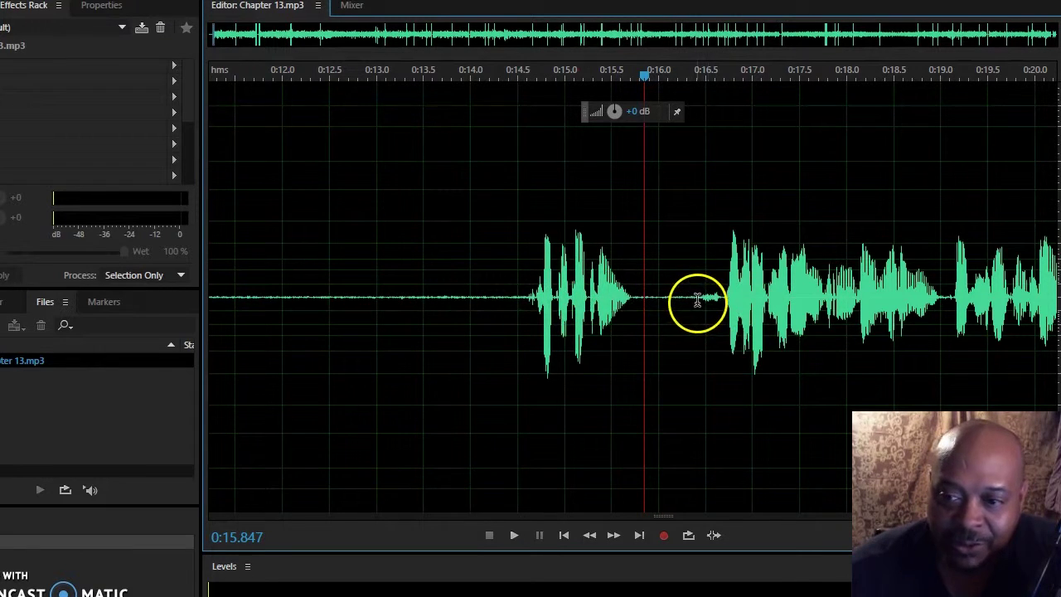
Step: Select the faint sound just before the second spoken phrase, from about 0:16.4 to 0:16.7, and clear the selection
{"action": "left_click_drag", "start_coordinate": [702, 300], "coordinate": [724, 301]}
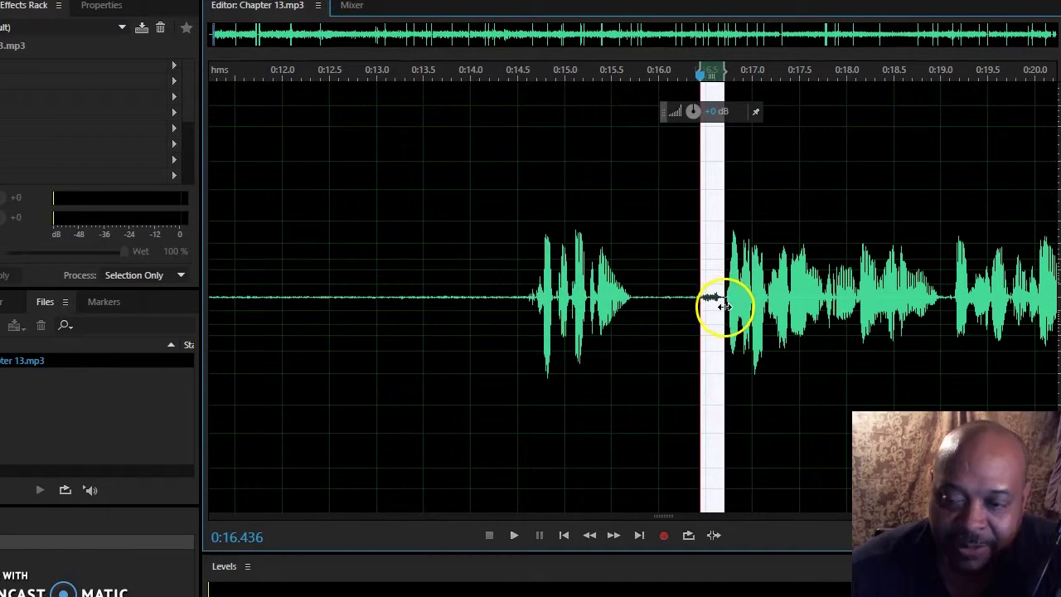
{"action": "left_click", "coordinate": [668, 340]}
{"action": "scroll", "coordinate": [667, 342], "scroll_direction": "down", "scroll_amount": 5}
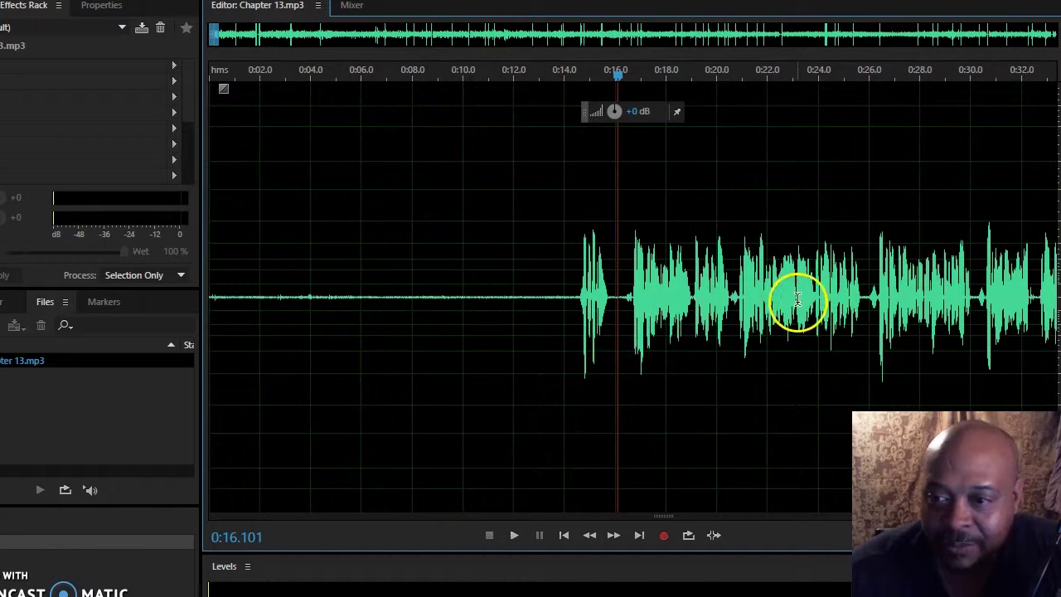
Step: Select the audio from the start to about 0:32.6 and open the Noise Reduction (process) effect
{"action": "left_click_drag", "start_coordinate": [869, 290], "coordinate": [203, 295]}
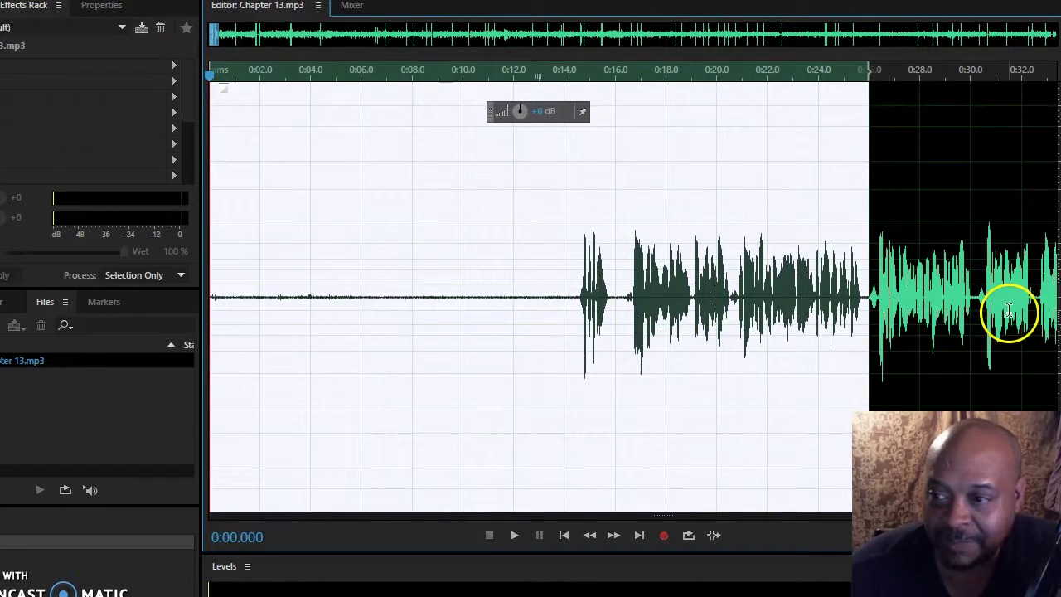
{"action": "key", "text": "ctrl+a"}
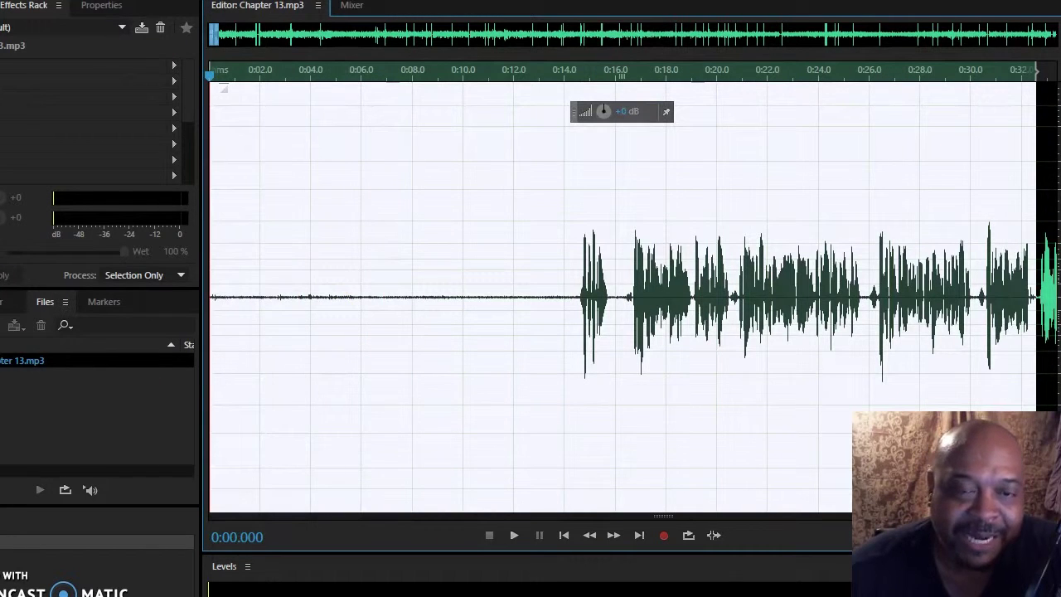
{"action": "left_click", "coordinate": [1, 1]}
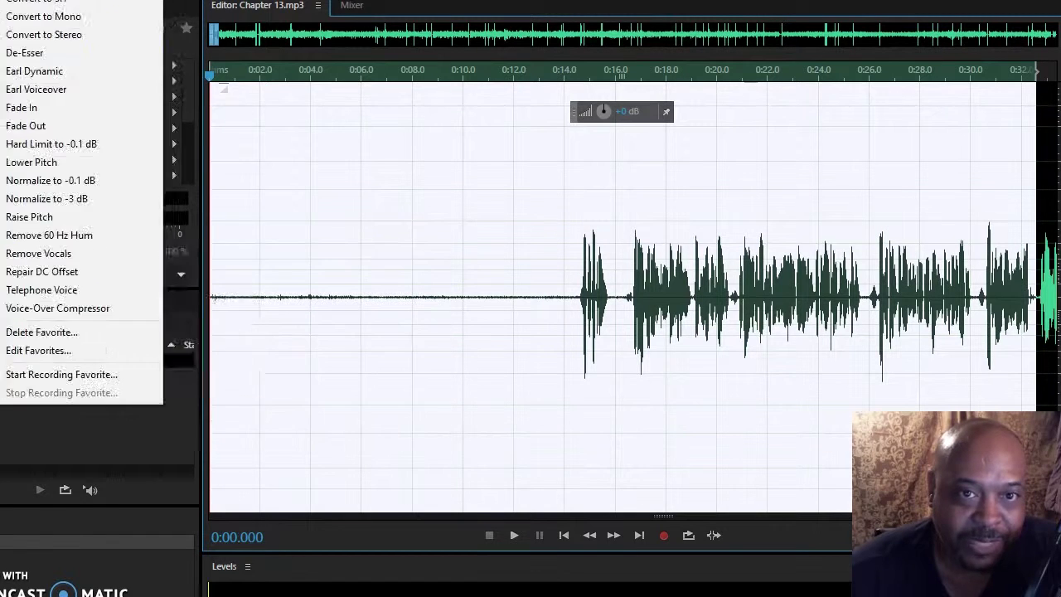
{"action": "mouse_move", "coordinate": [50, 253]}
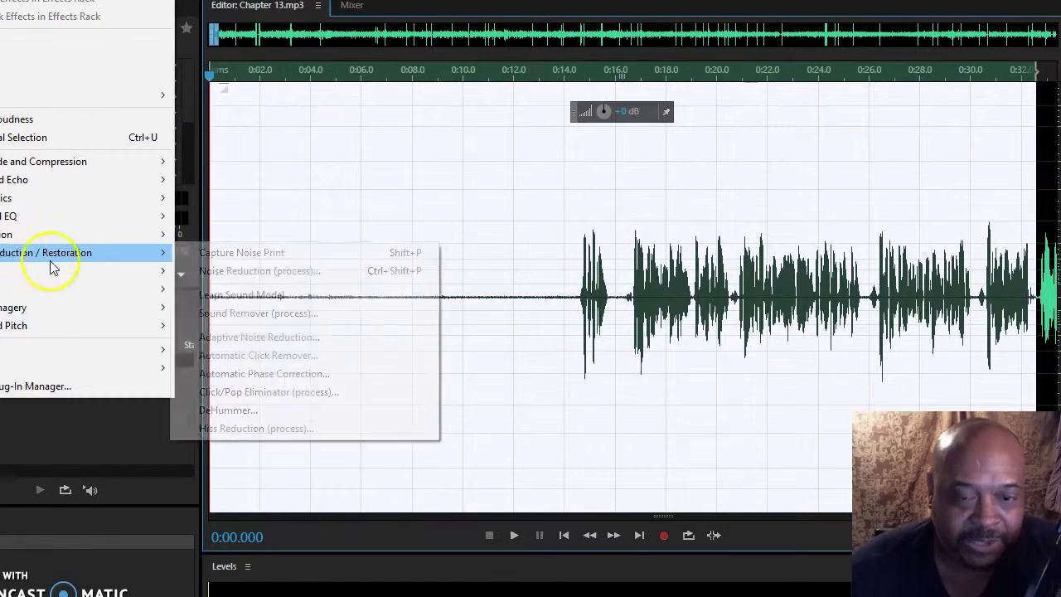
{"action": "left_click", "coordinate": [245, 276]}
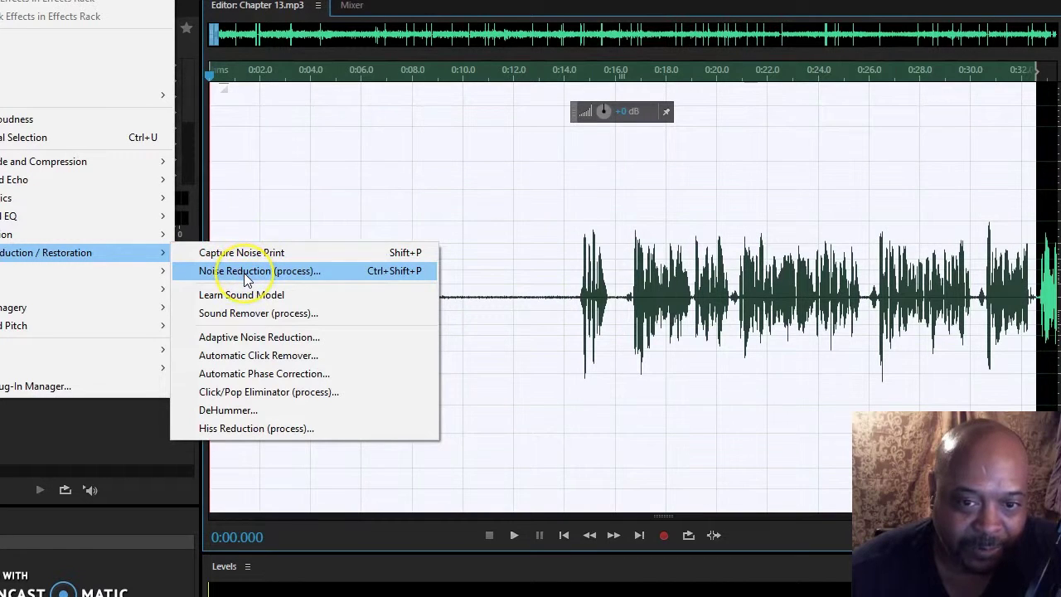
Step: Lower the high-frequency end of the noise reduction curve slightly and apply the Noise Reduction effect to the selected audio
{"action": "left_click", "coordinate": [244, 260]}
{"action": "left_click_drag", "start_coordinate": [237, 94], "coordinate": [510, 41]}
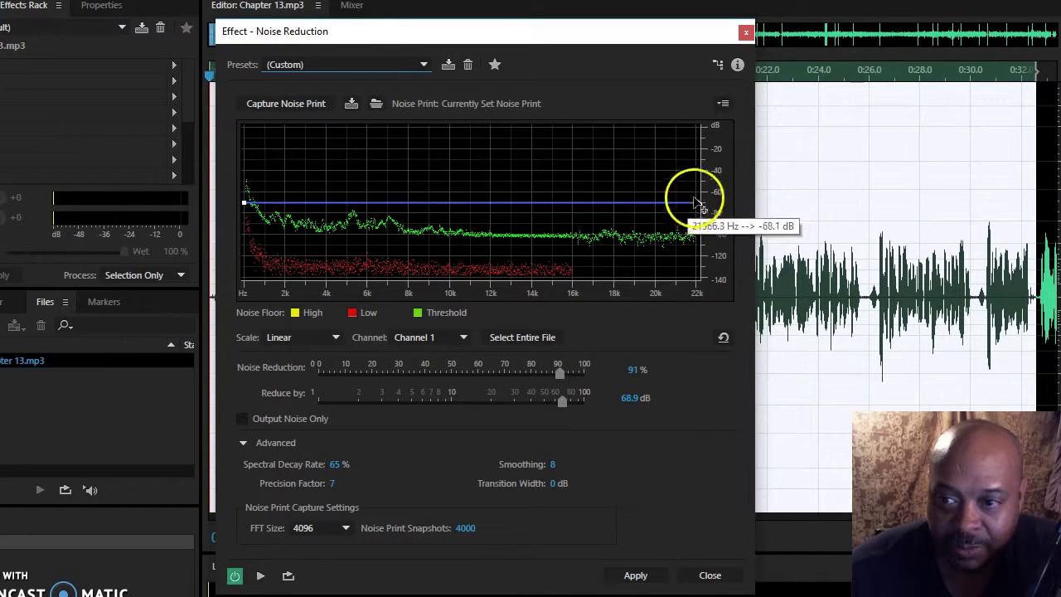
{"action": "mouse_move", "coordinate": [697, 204]}
{"action": "left_mouse_down"}
{"action": "mouse_move", "coordinate": [689, 185]}
{"action": "mouse_move", "coordinate": [702, 208]}
{"action": "left_mouse_up"}
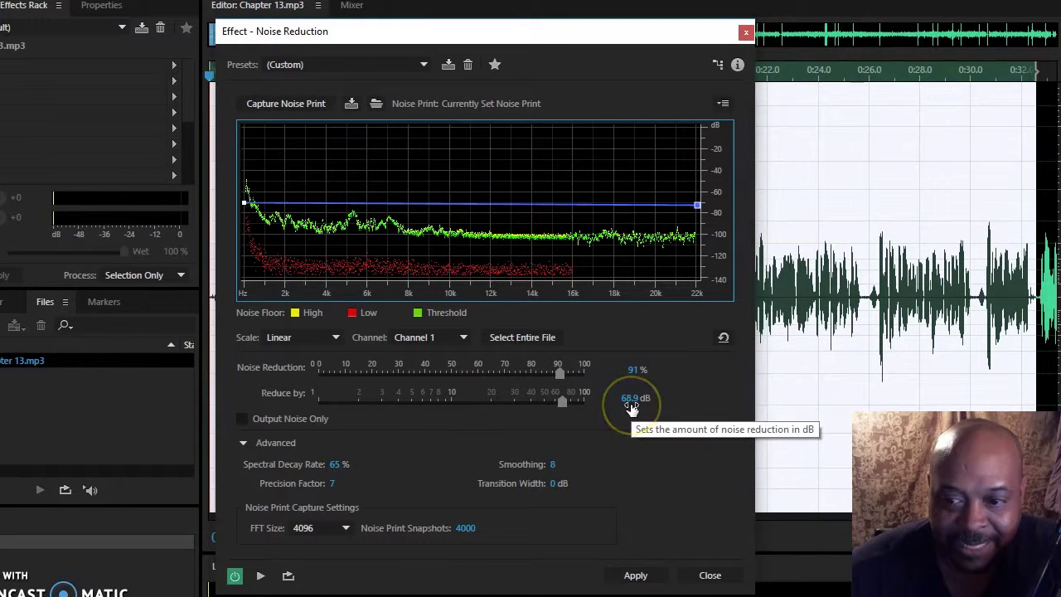
{"action": "left_click", "coordinate": [636, 576]}
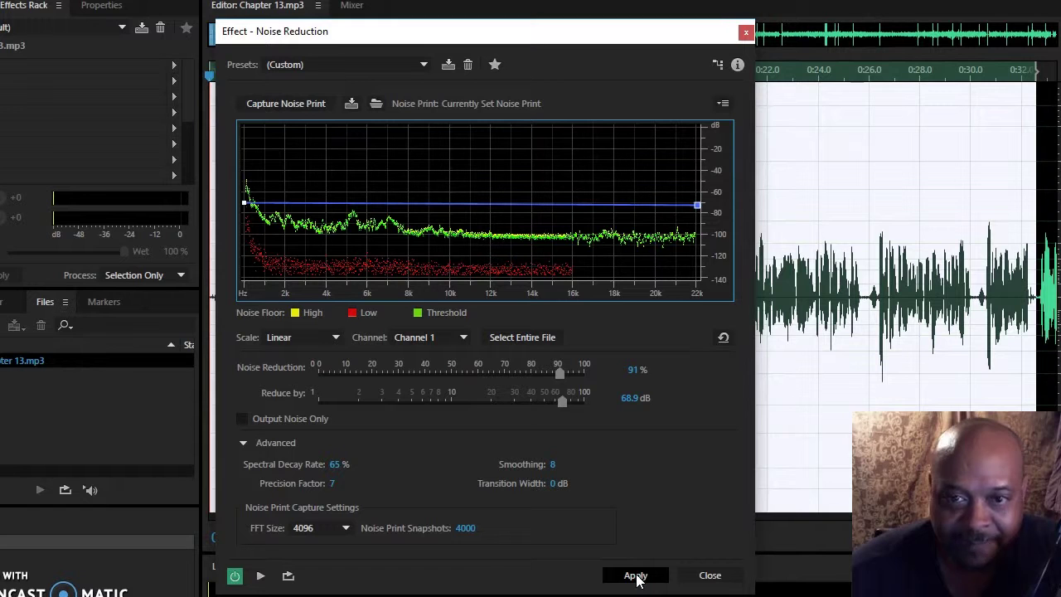
{"action": "left_click", "coordinate": [636, 576]}
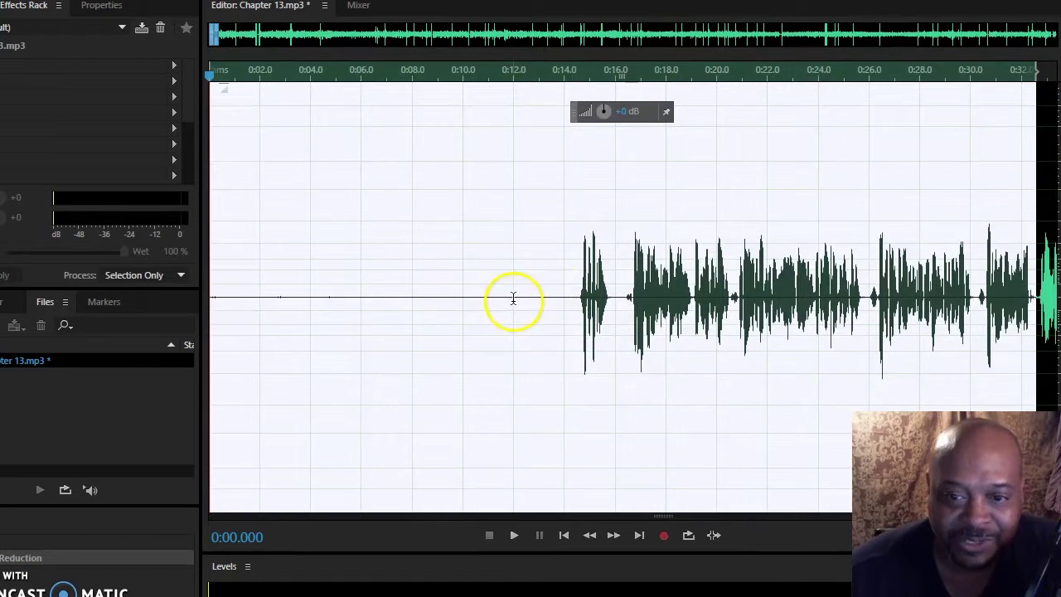
Step: Inspect the processed opening by selecting about 0:13.5 to 0:26, and place the playhead just before the second phrase at about 0:16.4
{"action": "left_click_drag", "start_coordinate": [513, 299], "coordinate": [199, 323]}
{"action": "left_click", "coordinate": [554, 336]}
{"action": "left_click_drag", "start_coordinate": [716, 335], "coordinate": [862, 339]}
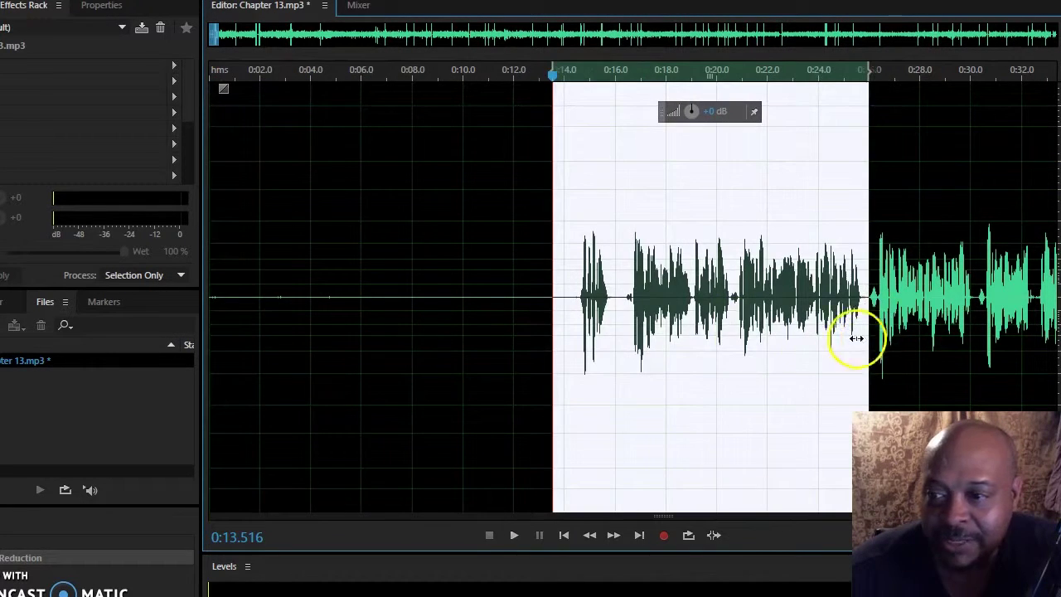
{"action": "scroll", "coordinate": [635, 307], "scroll_direction": "up", "scroll_amount": 1}
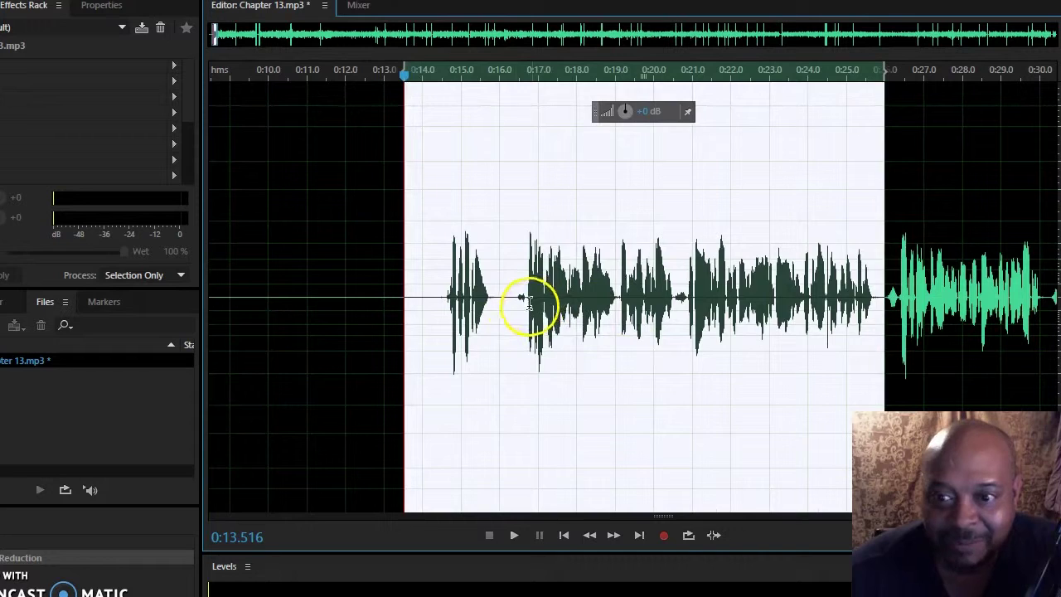
{"action": "left_click", "coordinate": [515, 308]}
{"action": "scroll", "coordinate": [518, 339], "scroll_direction": "down", "scroll_amount": 2}
{"action": "scroll", "coordinate": [518, 338], "scroll_direction": "down", "scroll_amount": 1}
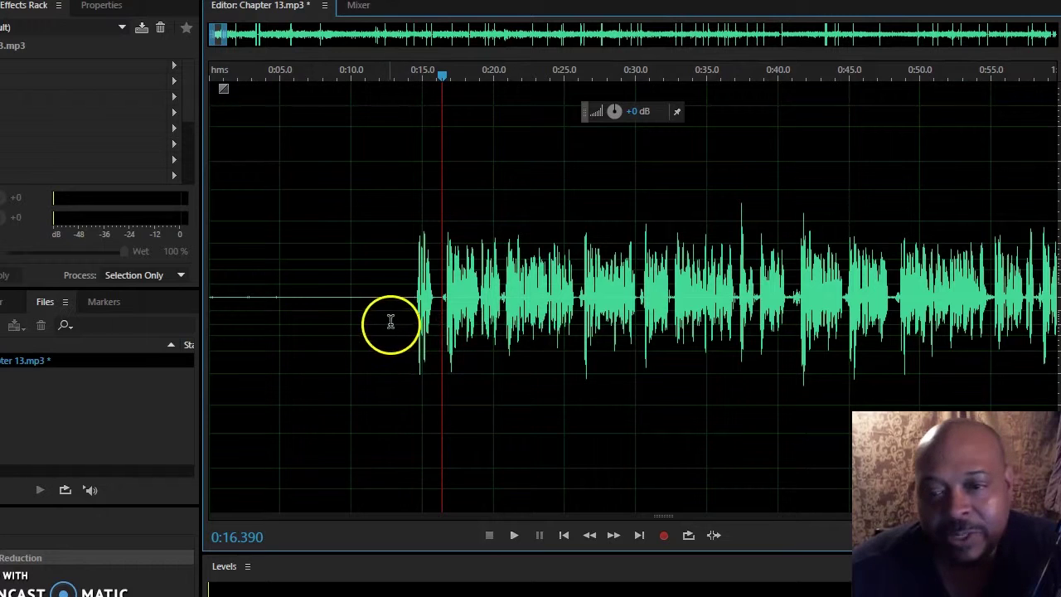
Step: Select the narration from about 0:13.3 to 0:36.7 and inspect the gaps between its phrases
{"action": "left_click_drag", "start_coordinate": [399, 301], "coordinate": [732, 323]}
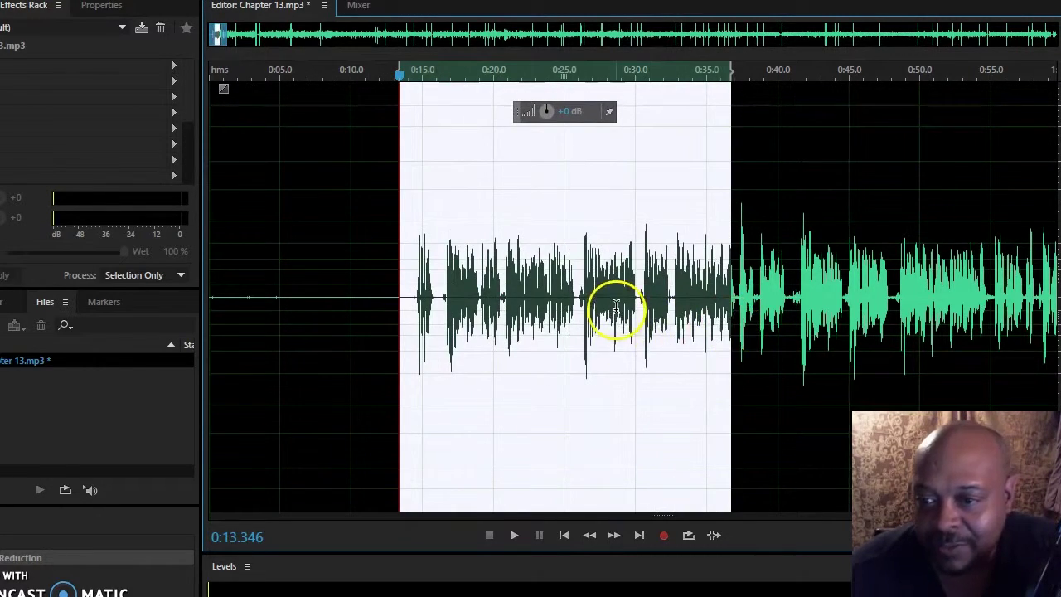
{"action": "scroll", "coordinate": [627, 324], "scroll_direction": "up", "scroll_amount": 3}
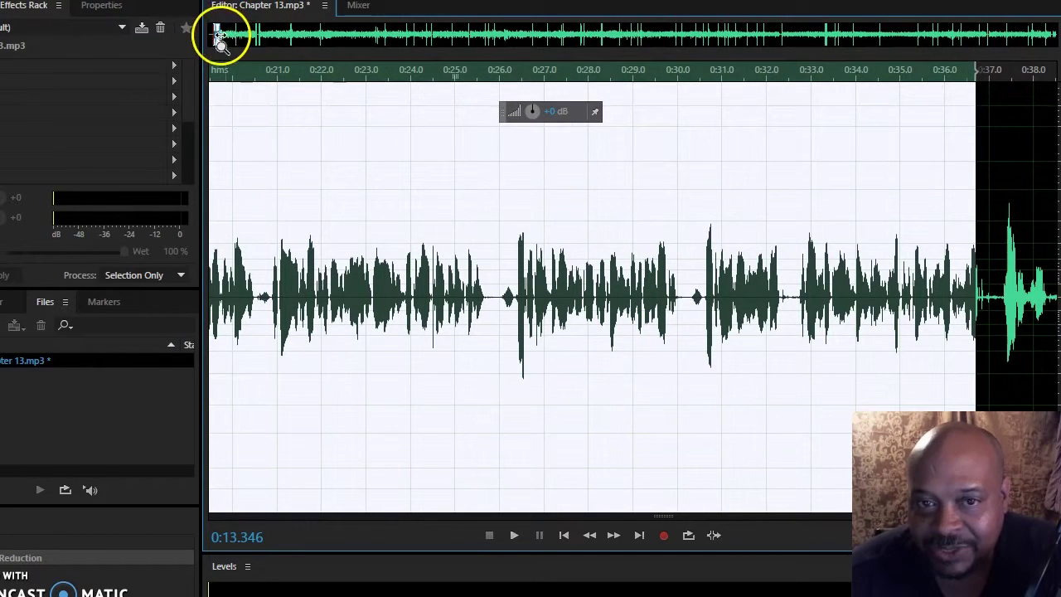
{"action": "left_click_drag", "start_coordinate": [215, 29], "coordinate": [217, 31]}
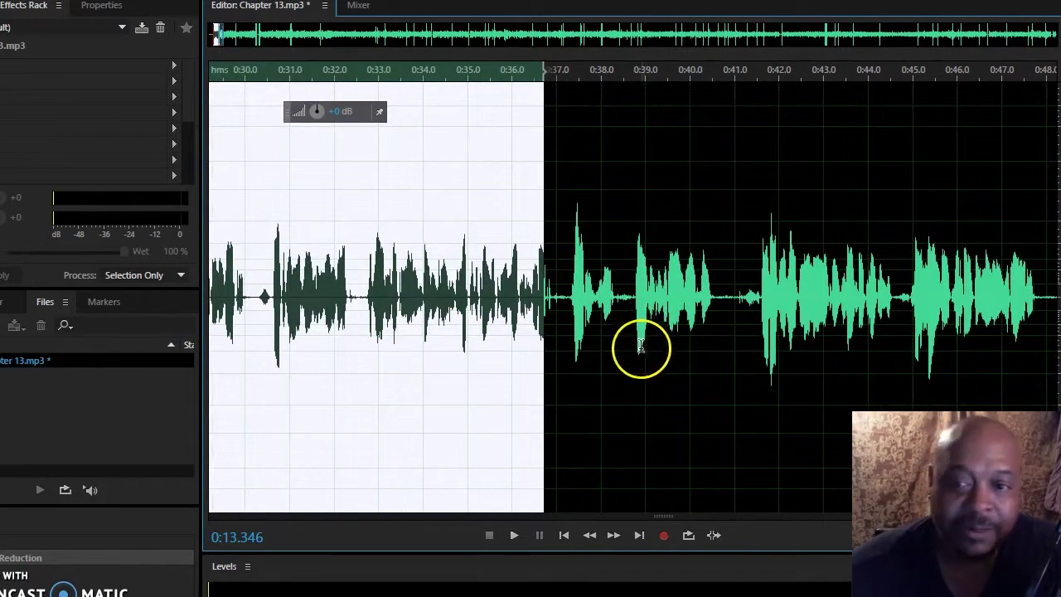
Step: Examine the full-length waveform after noise reduction and return to the beginning of the recording
{"action": "scroll", "coordinate": [640, 344], "scroll_direction": "down", "scroll_amount": 4}
{"action": "scroll", "coordinate": [639, 348], "scroll_direction": "down", "scroll_amount": 8}
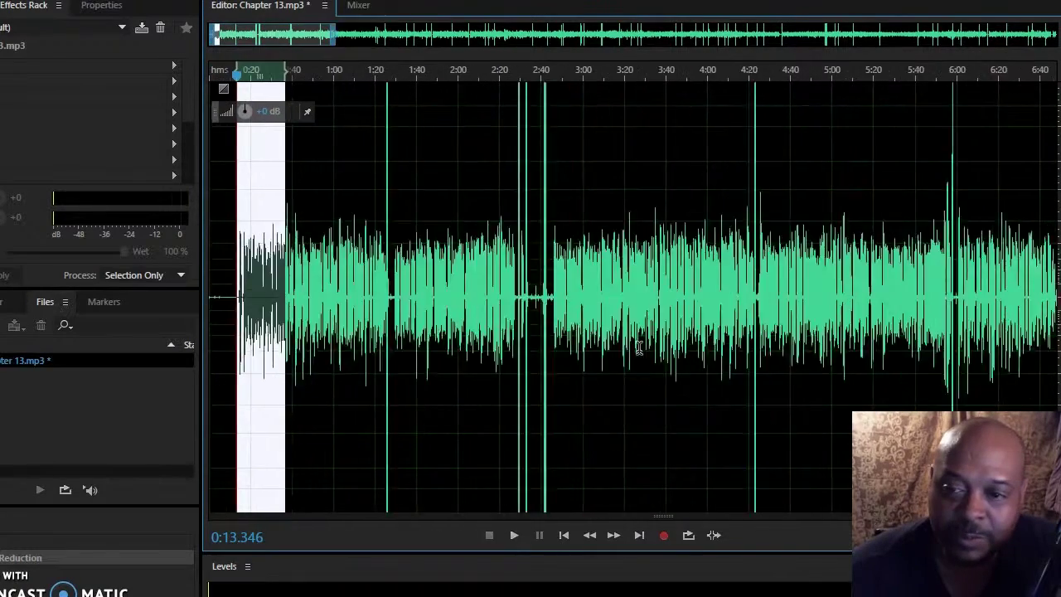
{"action": "scroll", "coordinate": [639, 348], "scroll_direction": "down", "scroll_amount": 4}
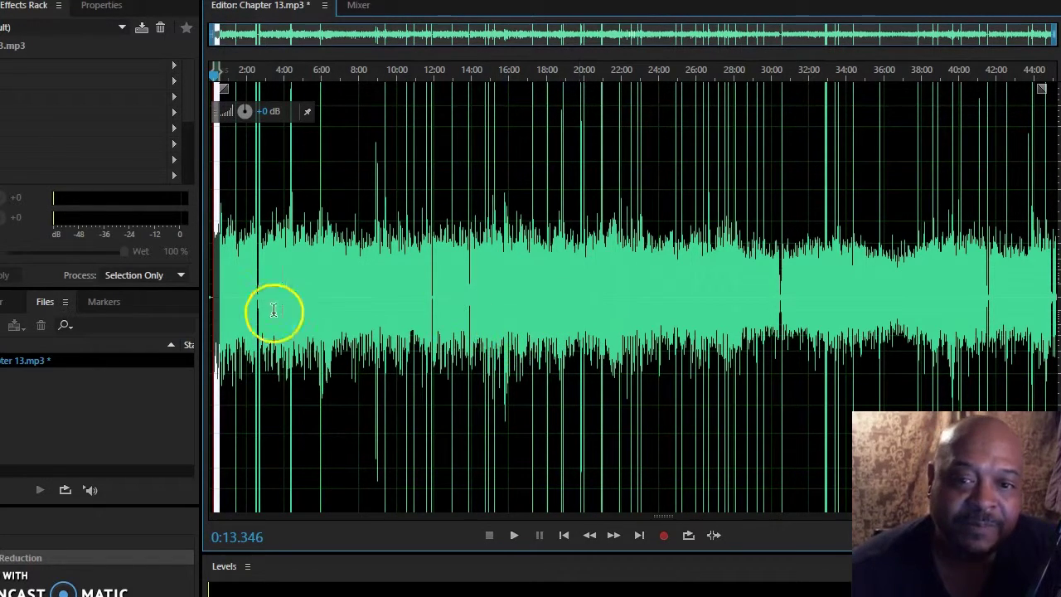
{"action": "scroll", "coordinate": [214, 292], "scroll_direction": "up", "scroll_amount": 10}
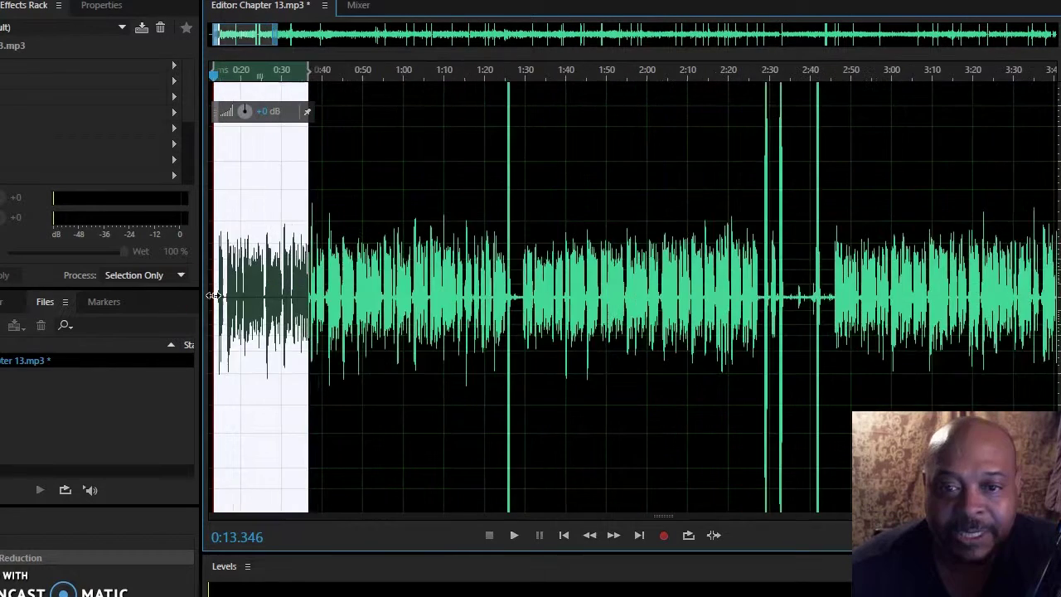
{"action": "scroll", "coordinate": [225, 297], "scroll_direction": "up", "scroll_amount": 3}
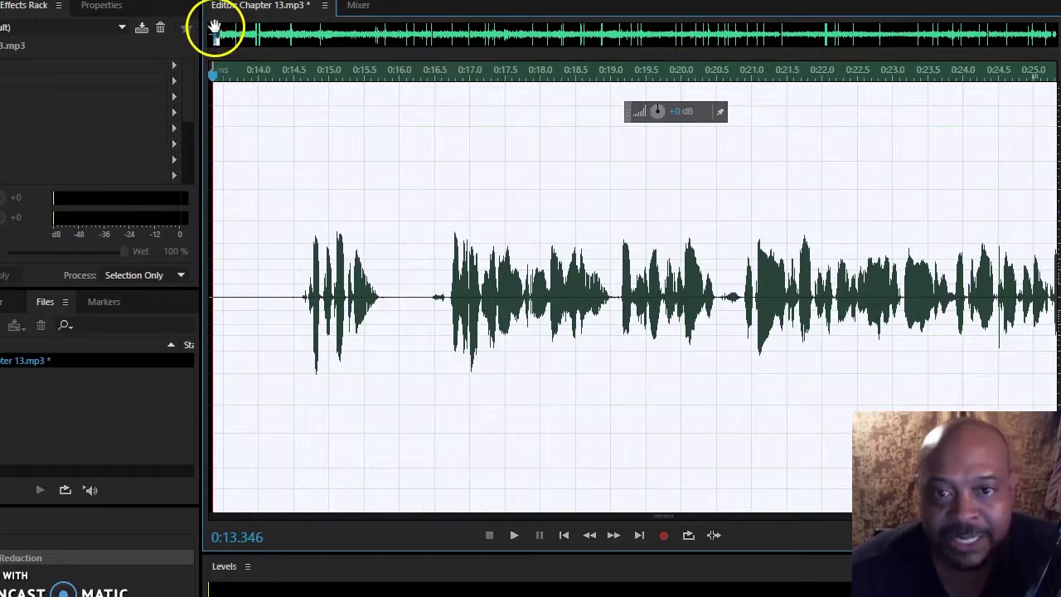
{"action": "left_click_drag", "start_coordinate": [214, 33], "coordinate": [191, 29]}
{"action": "scroll", "coordinate": [336, 265], "scroll_direction": "down", "scroll_amount": 4}
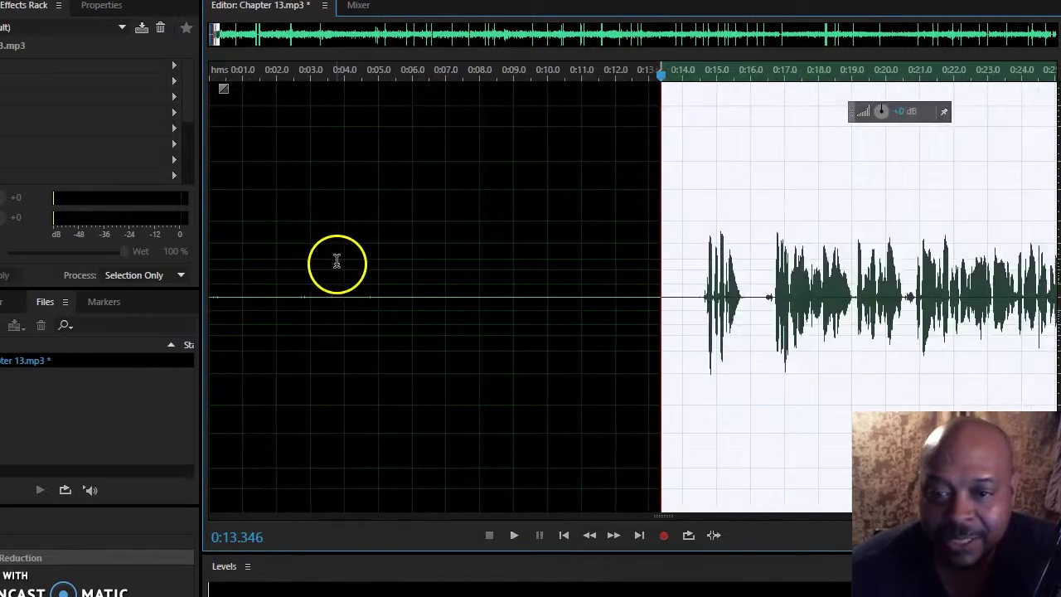
Step: Silence the room tone from the start of the recording to about 0:14.7, just before the first spoken phrase, and clear the selection
{"action": "left_click", "coordinate": [594, 303]}
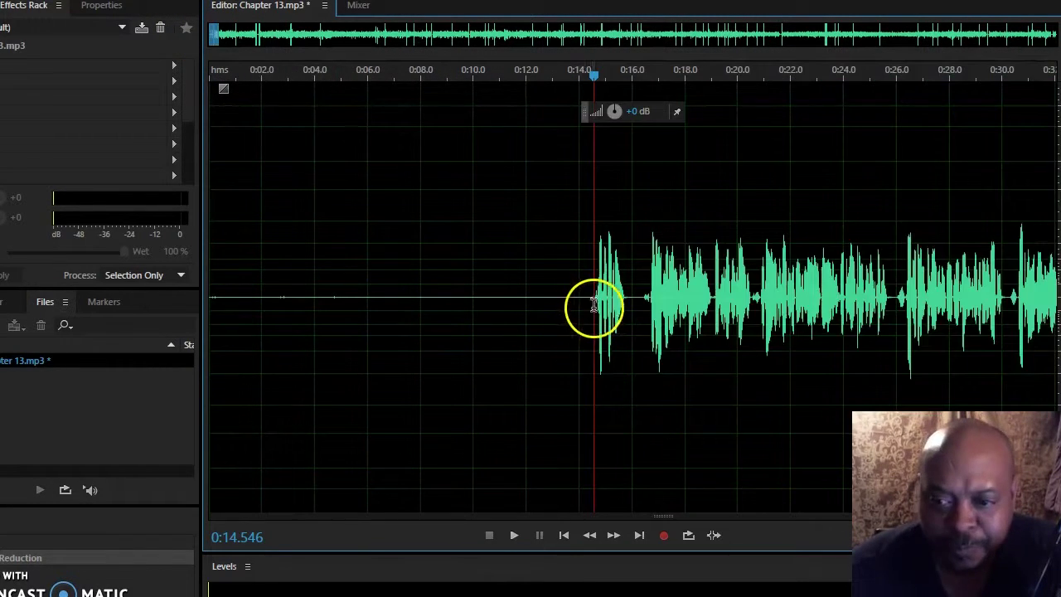
{"action": "scroll", "coordinate": [595, 305], "scroll_direction": "up", "scroll_amount": 3}
{"action": "scroll", "coordinate": [609, 300], "scroll_direction": "up", "scroll_amount": 2}
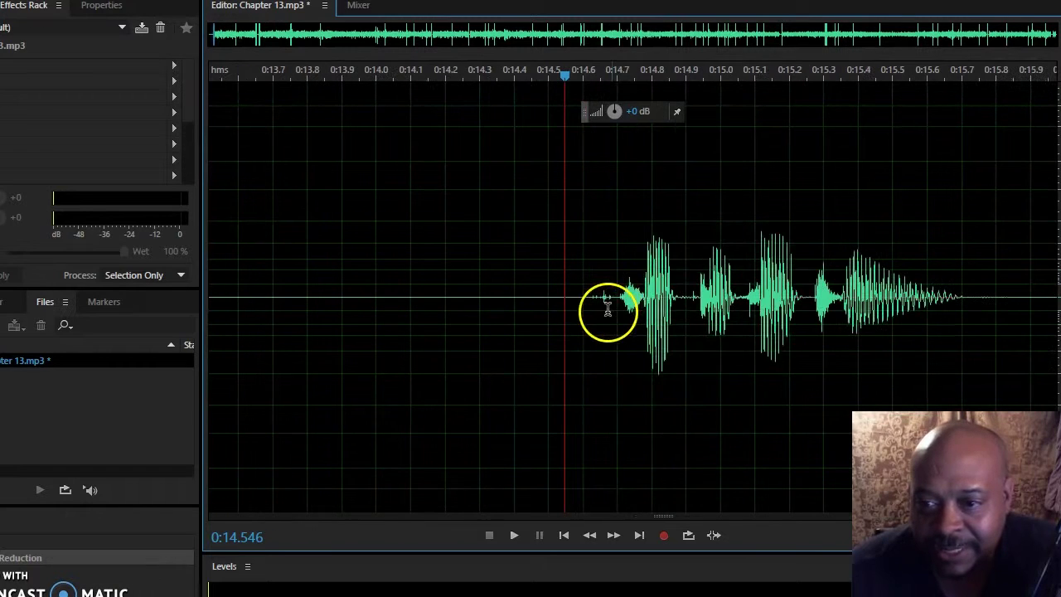
{"action": "left_click_drag", "start_coordinate": [618, 297], "coordinate": [4, 346]}
{"action": "scroll", "coordinate": [580, 350], "scroll_direction": "down", "scroll_amount": 5}
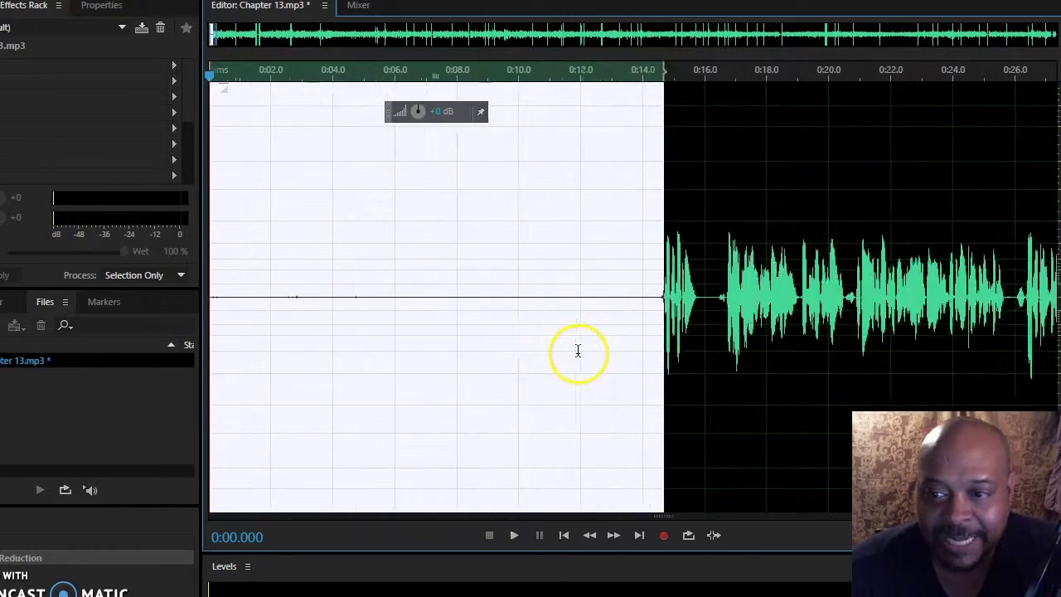
{"action": "scroll", "coordinate": [571, 346], "scroll_direction": "up", "scroll_amount": 1}
{"action": "scroll", "coordinate": [600, 285], "scroll_direction": "up", "scroll_amount": 3}
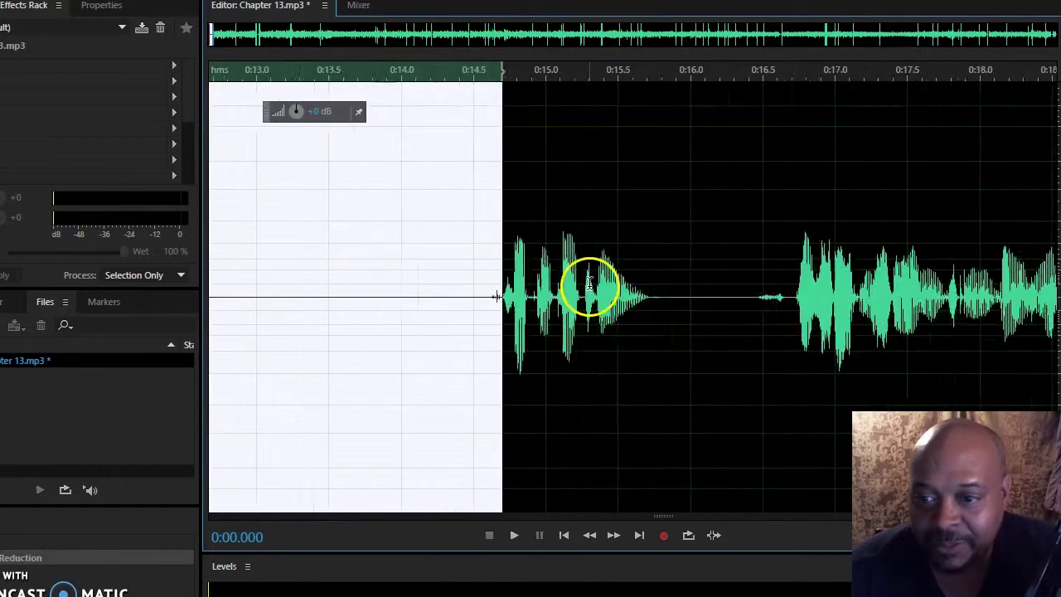
{"action": "scroll", "coordinate": [481, 289], "scroll_direction": "up", "scroll_amount": 2}
{"action": "scroll", "coordinate": [469, 289], "scroll_direction": "down", "scroll_amount": 3}
{"action": "scroll", "coordinate": [436, 298], "scroll_direction": "down", "scroll_amount": 2}
{"action": "scroll", "coordinate": [435, 298], "scroll_direction": "down", "scroll_amount": 1}
{"action": "scroll", "coordinate": [319, 282], "scroll_direction": "down", "scroll_amount": 1}
{"action": "right_click", "coordinate": [324, 214]}
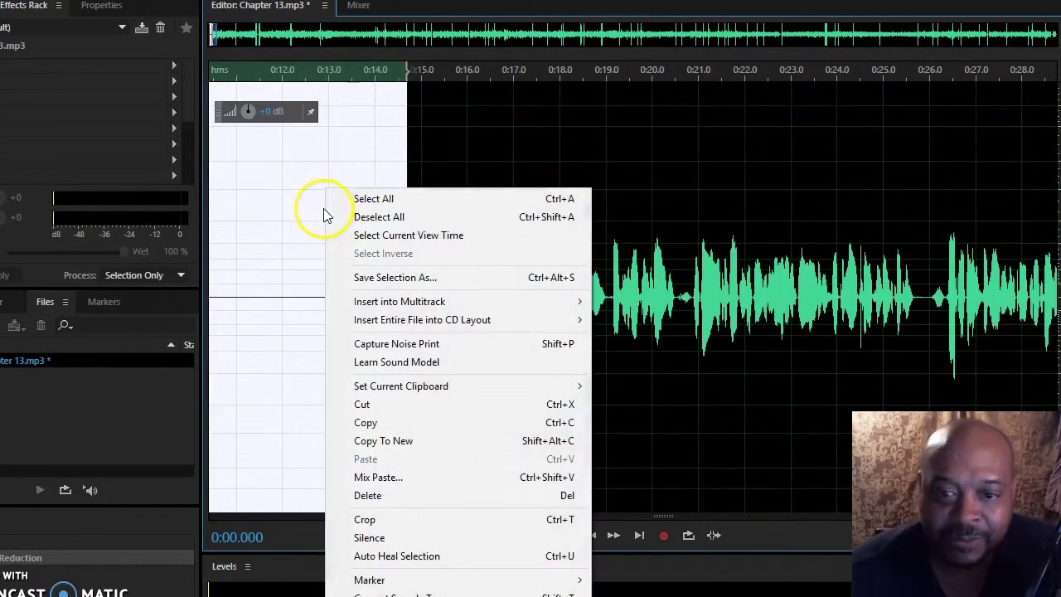
{"action": "left_click", "coordinate": [398, 537]}
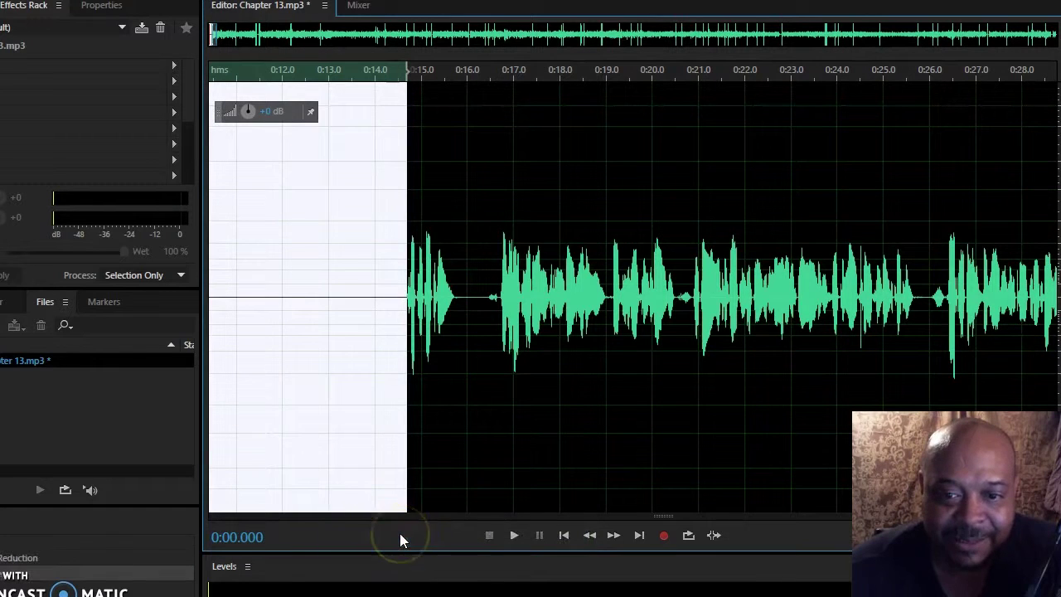
{"action": "left_click", "coordinate": [358, 348]}
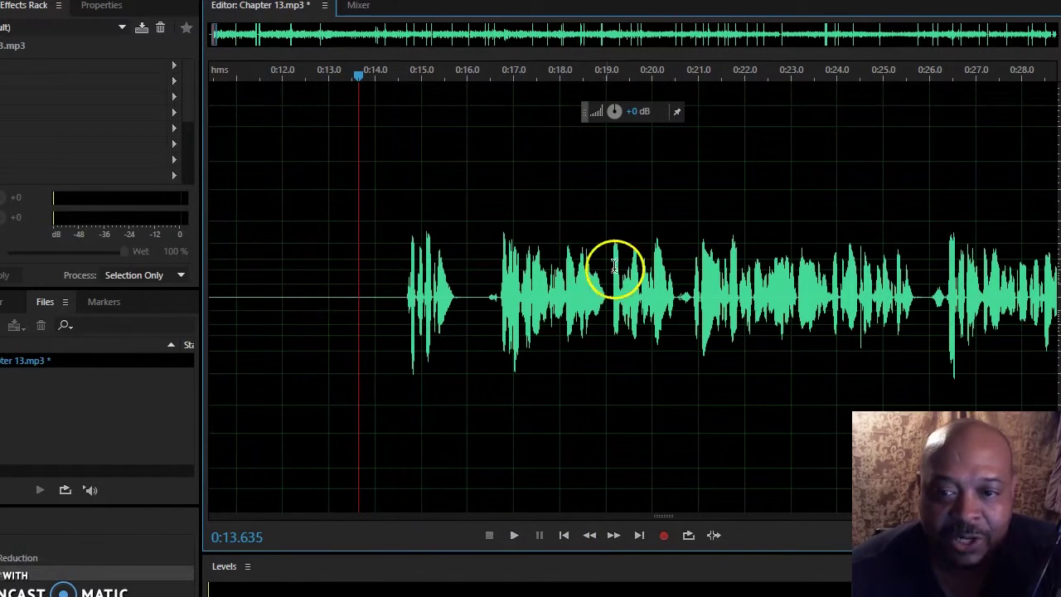
Step: Select the faint sound before the second phrase, about 0:16.4 to 0:16.7, and inspect the similar one near 0:20.7
{"action": "scroll", "coordinate": [476, 299], "scroll_direction": "up", "scroll_amount": 3}
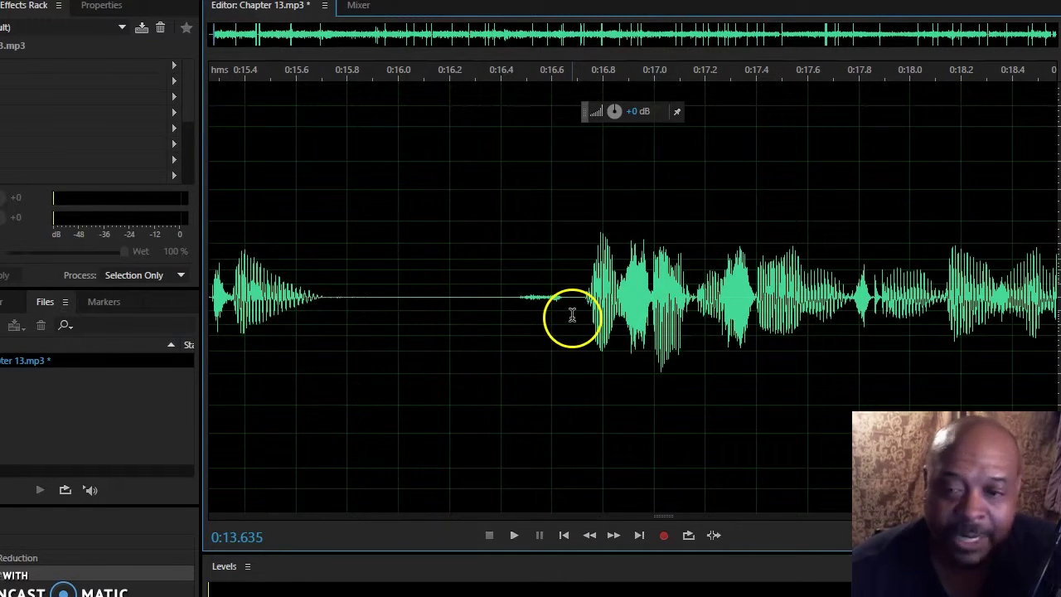
{"action": "left_click_drag", "start_coordinate": [568, 300], "coordinate": [512, 300]}
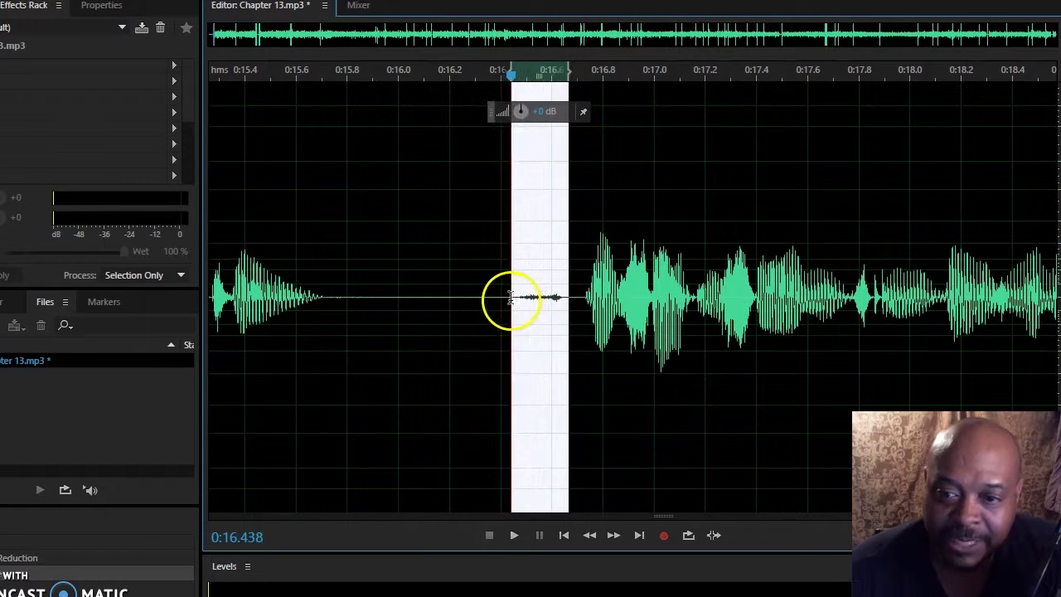
{"action": "scroll", "coordinate": [538, 334], "scroll_direction": "down", "scroll_amount": 2}
{"action": "scroll", "coordinate": [550, 340], "scroll_direction": "down", "scroll_amount": 2}
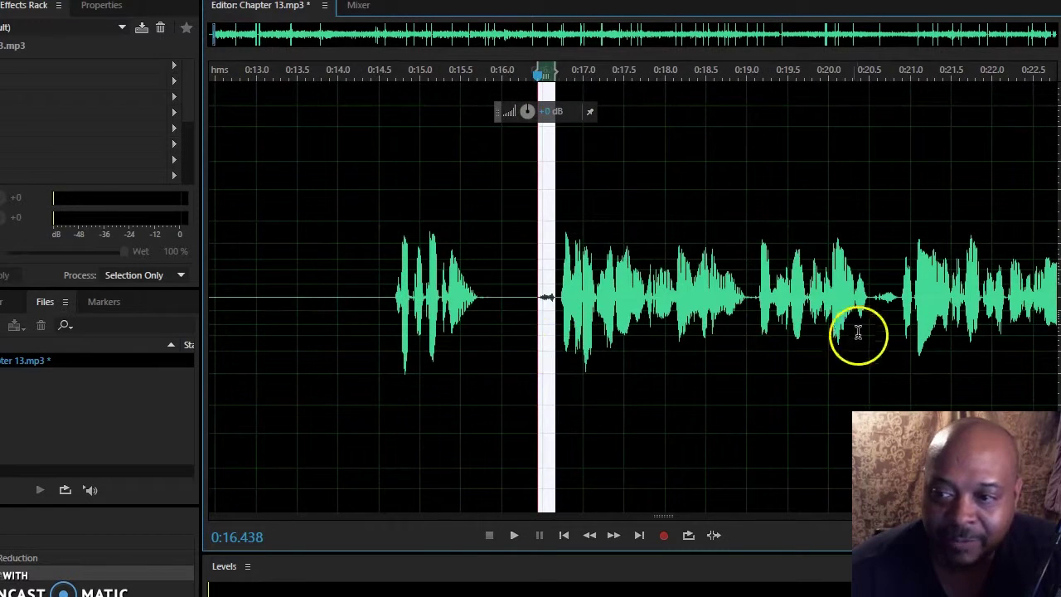
{"action": "scroll", "coordinate": [895, 296], "scroll_direction": "up", "scroll_amount": 4}
{"action": "scroll", "coordinate": [882, 304], "scroll_direction": "down", "scroll_amount": 4}
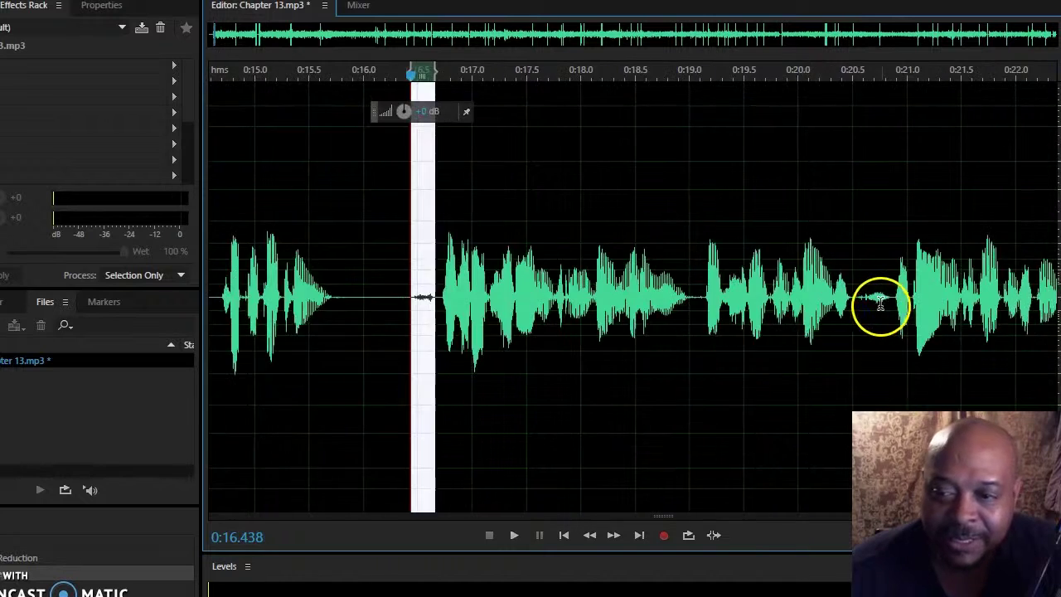